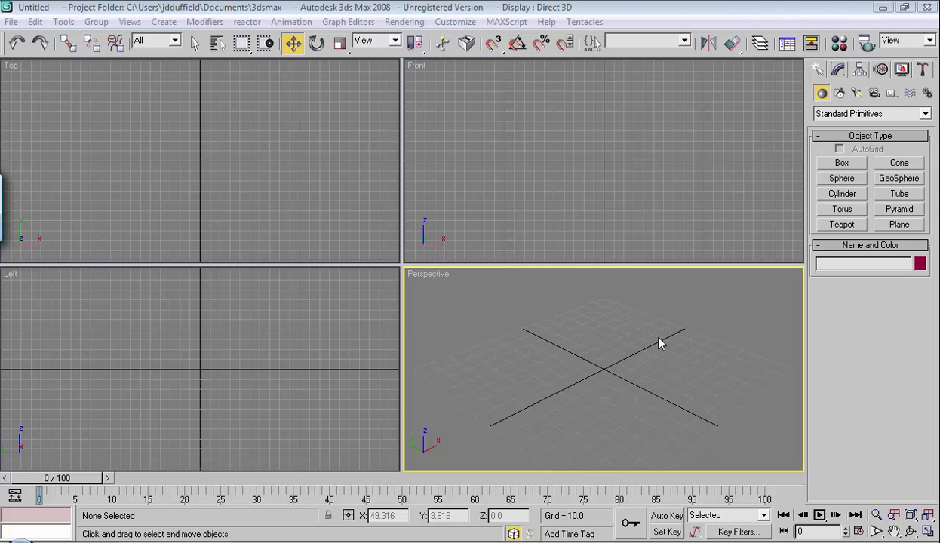
Step: Create a pink box left of centre in the Top viewport
click(284, 151)
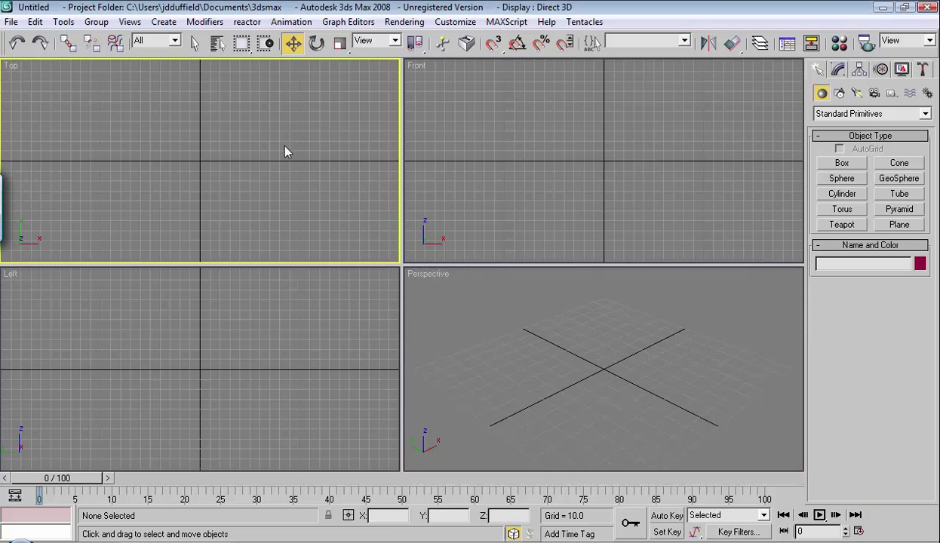
click(841, 164)
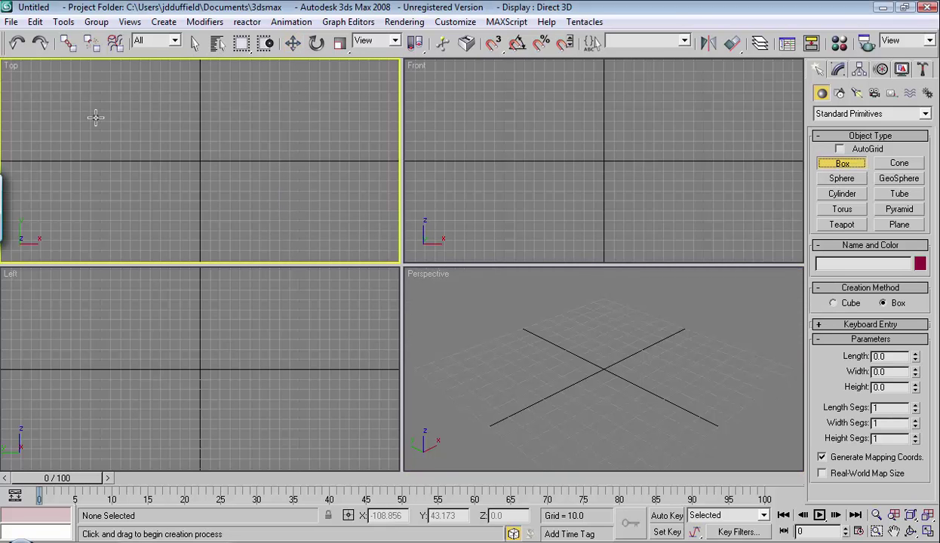
drag(91, 142, 134, 182)
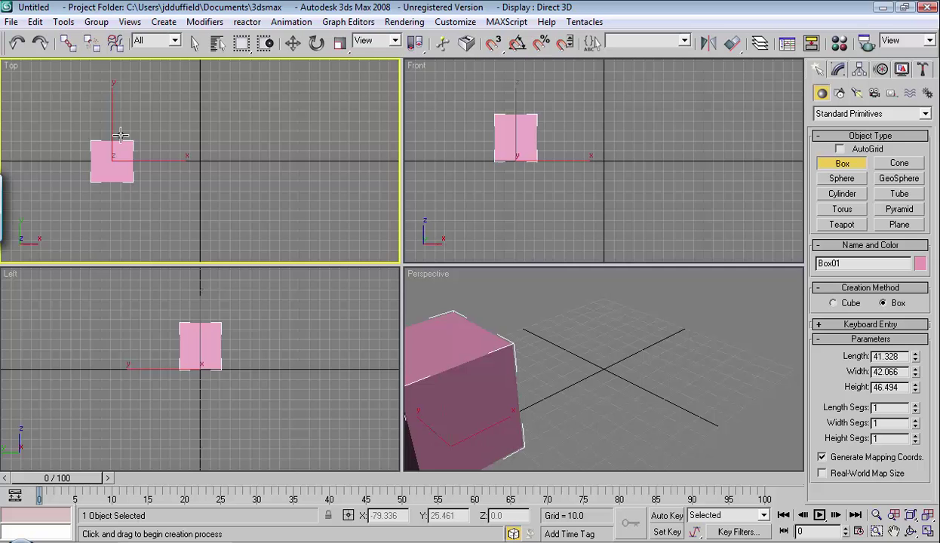
click(118, 132)
Step: Create a pale green sphere at the Top view centre and raise it above the ground
click(841, 178)
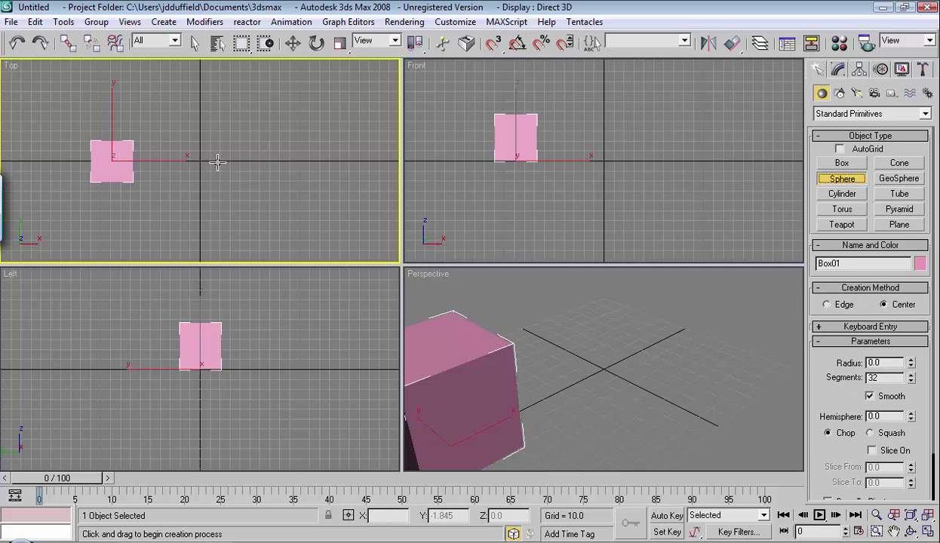
drag(200, 161, 218, 173)
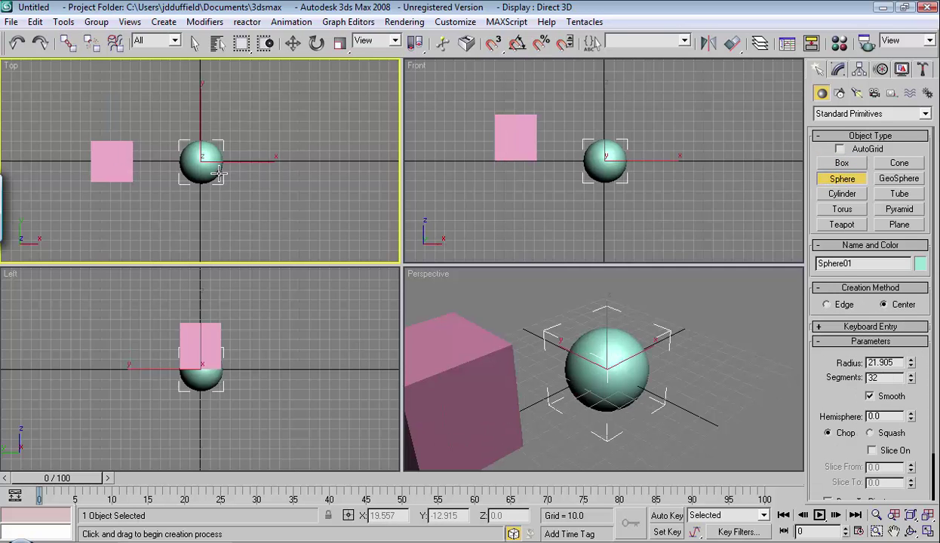
click(292, 43)
drag(610, 117, 617, 96)
Step: Create a red cone to the right of the sphere, tapering its top to a point
click(899, 162)
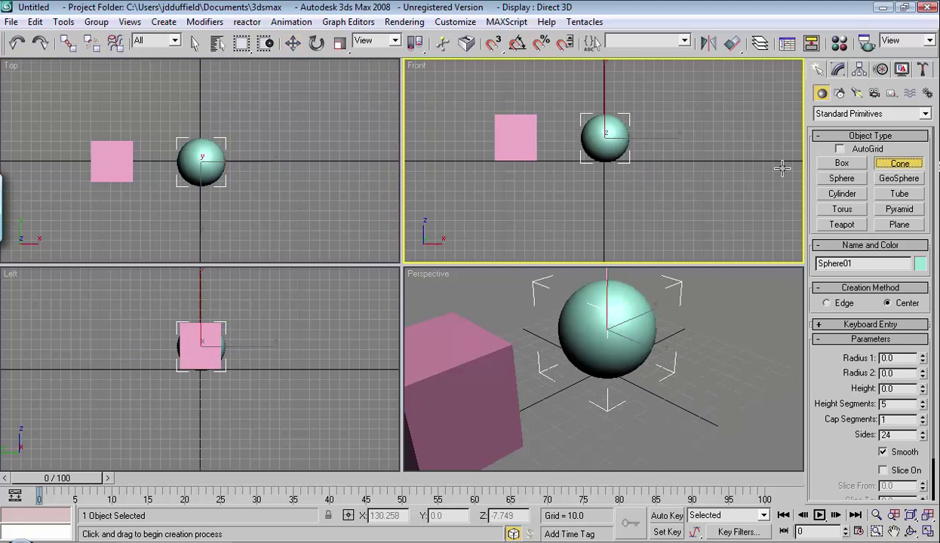
drag(290, 156, 319, 157)
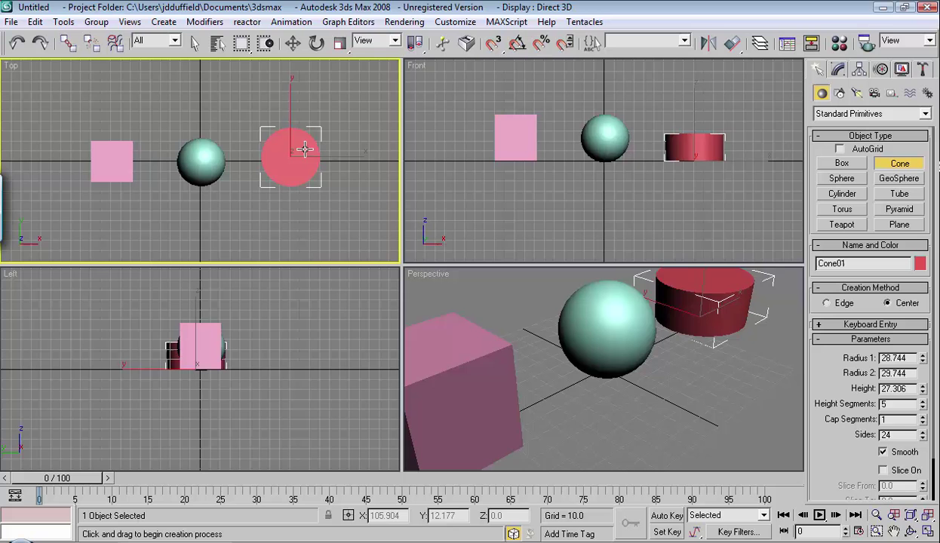
click(302, 151)
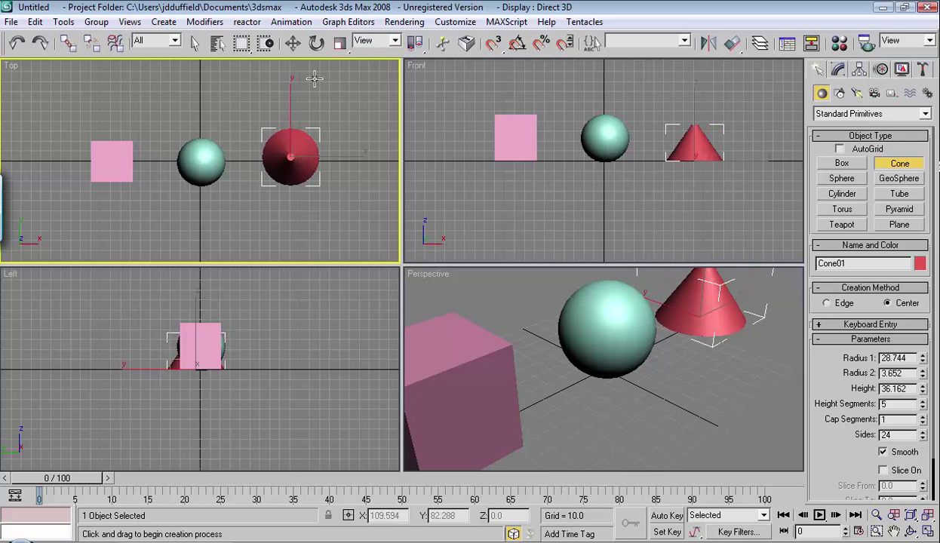
right_click(339, 126)
click(339, 126)
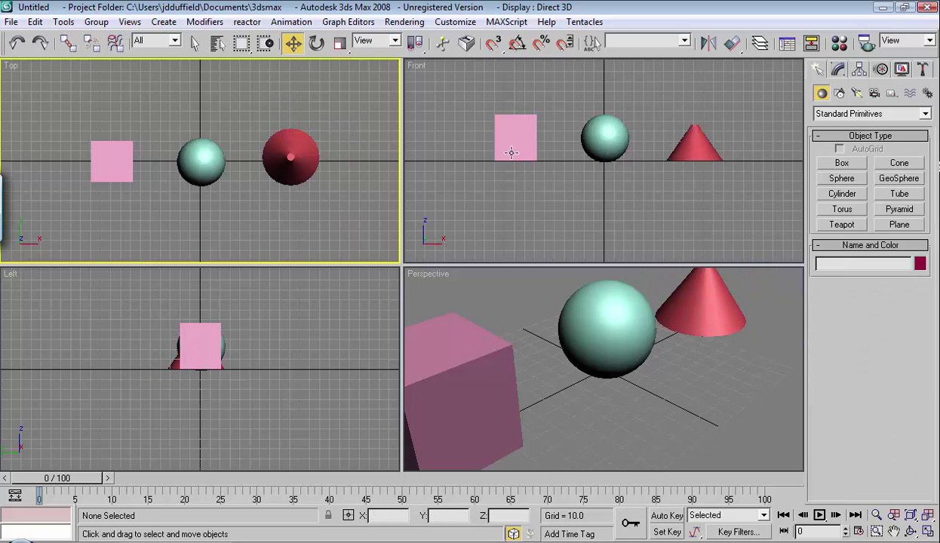
Step: Hide the grid in every viewport and Zoom Extents All to fit the objects
click(494, 198)
key(g)
click(505, 280)
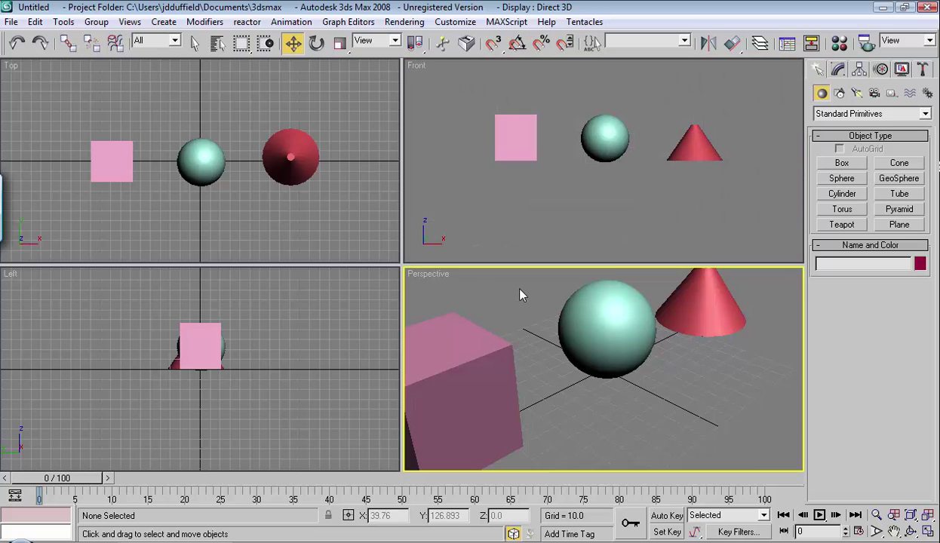
key(g)
click(344, 311)
key(g)
click(357, 214)
key(g)
click(505, 215)
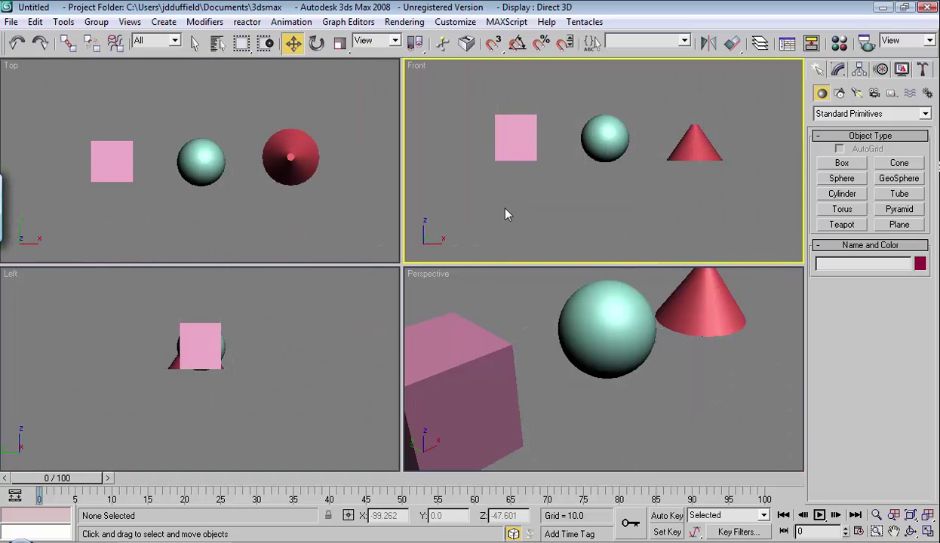
key(ctrl+shift+z)
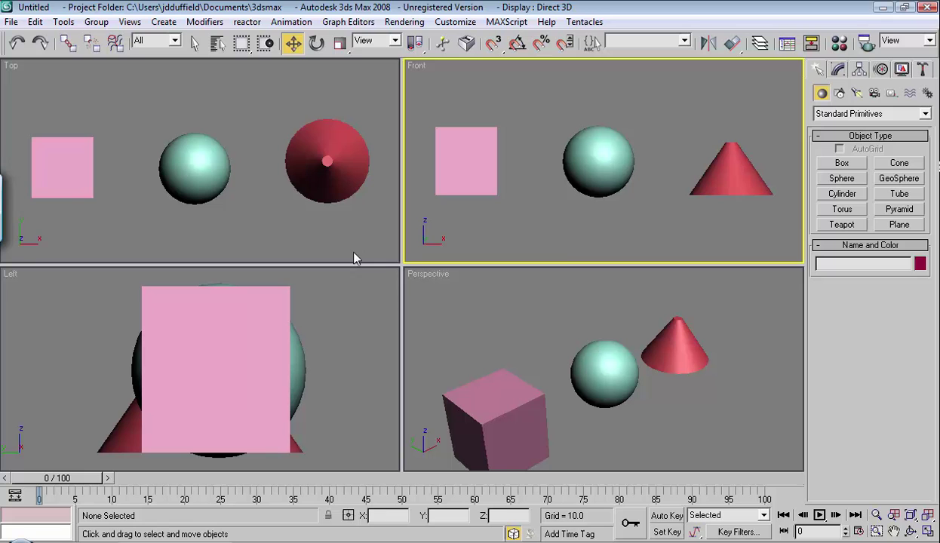
Step: Click through the sphere, box and cone, ending with the pink box selected
click(588, 189)
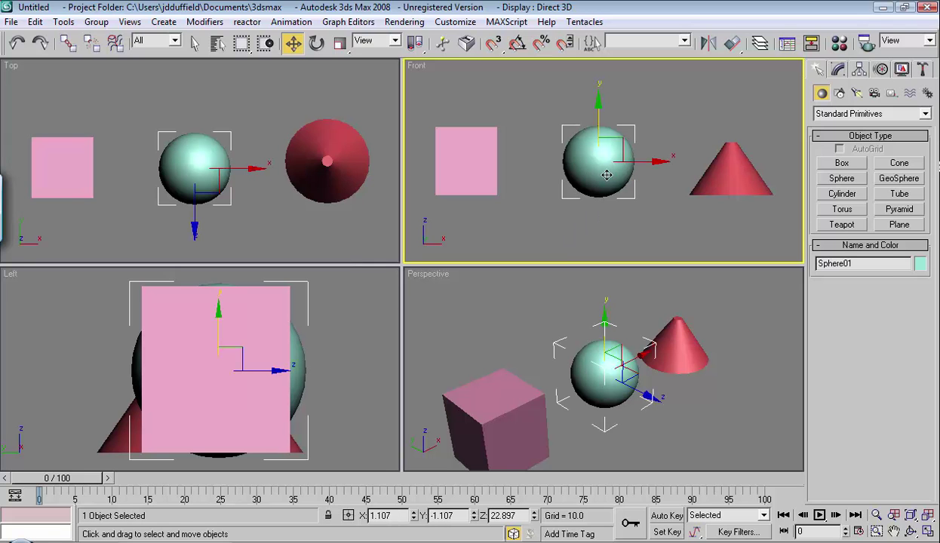
click(484, 158)
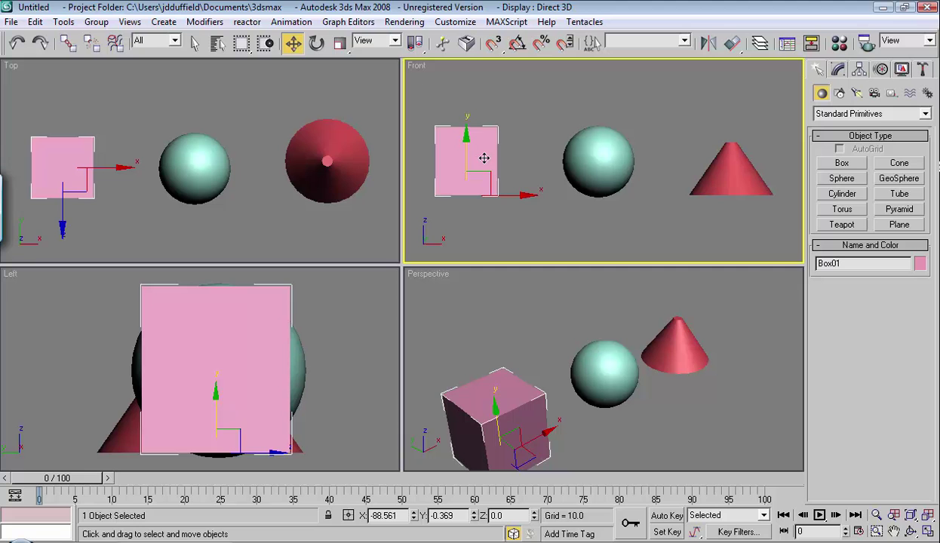
click(716, 182)
click(528, 158)
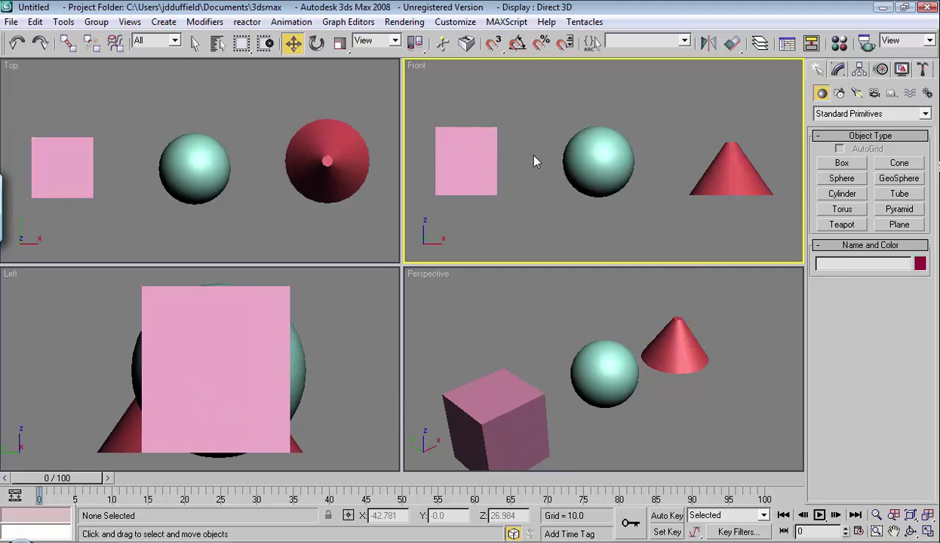
click(484, 151)
click(722, 171)
click(465, 159)
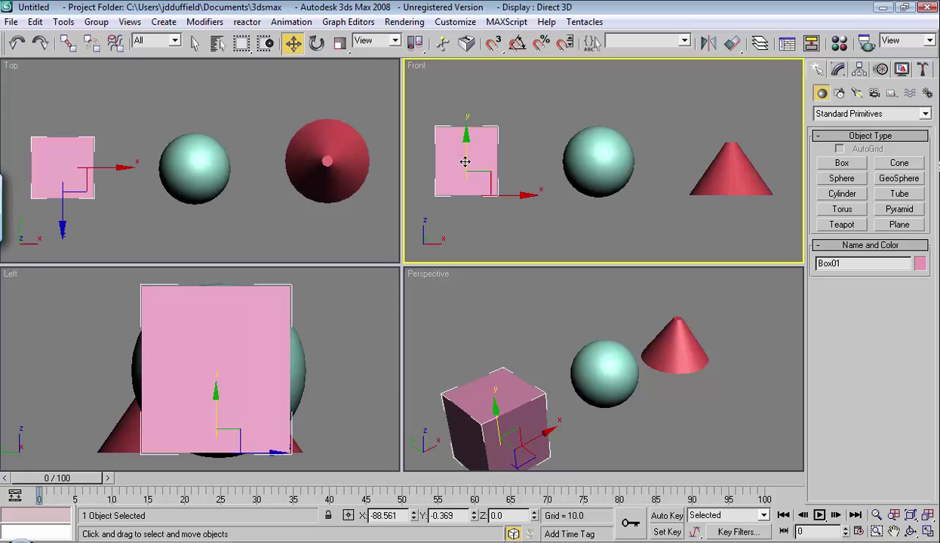
click(692, 145)
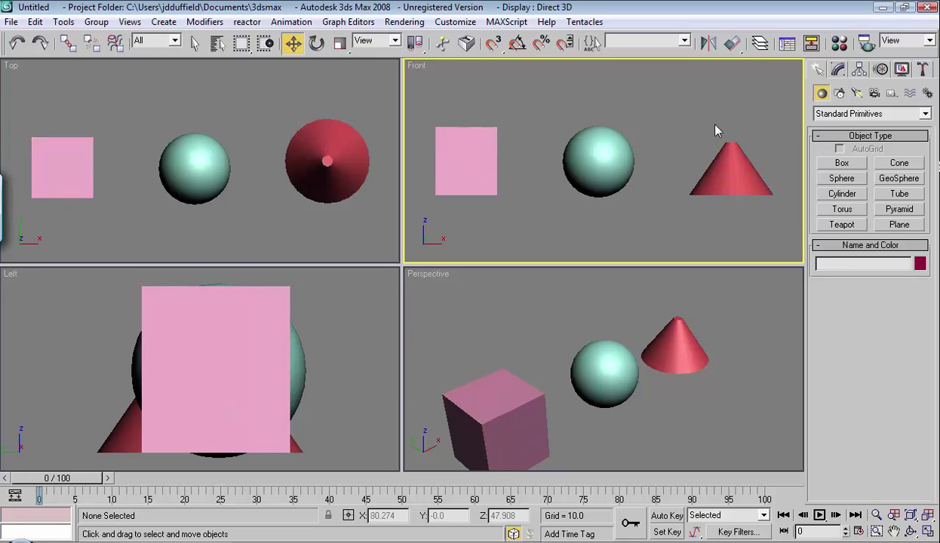
click(464, 155)
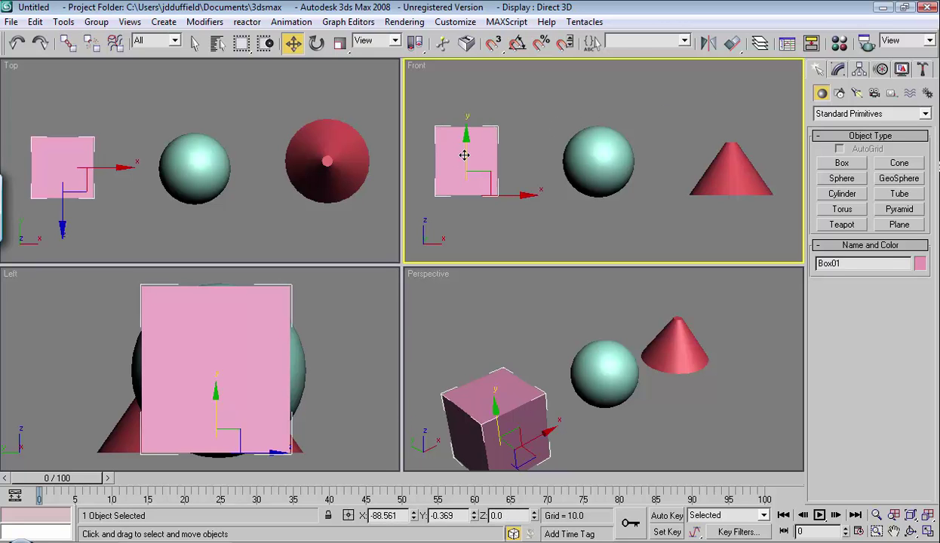
Step: Freeze the selected pink box with Freeze Selection from the quad menu
right_click(464, 154)
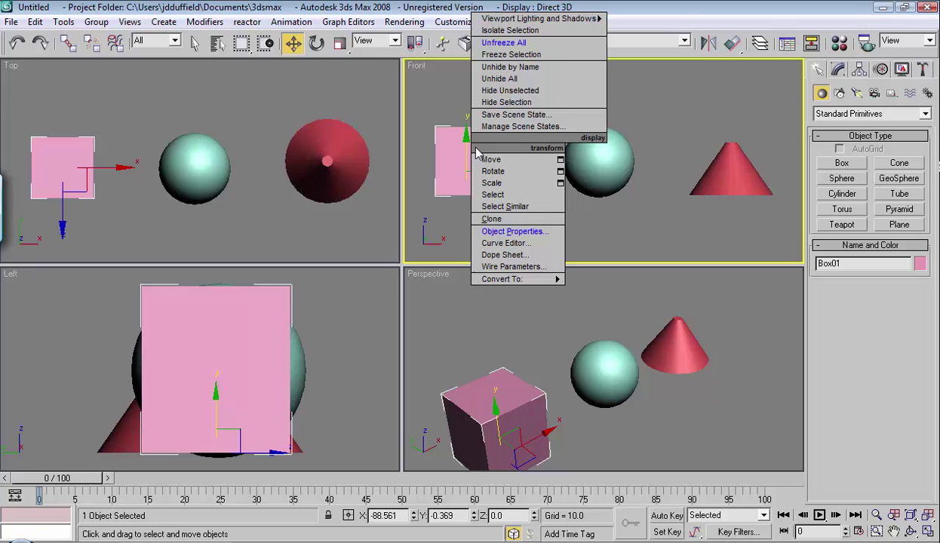
click(529, 58)
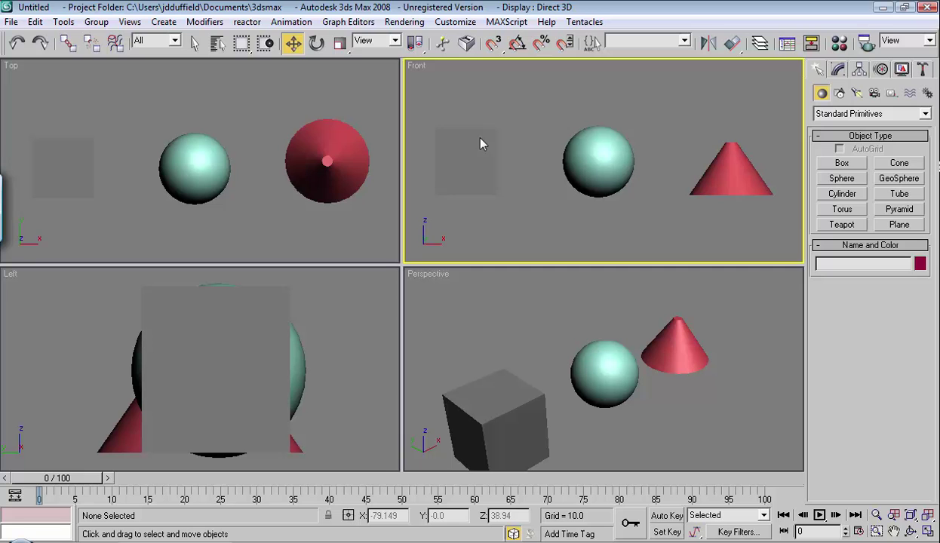
Step: Hide the red cone, then restore it in all views with Unhide All
click(732, 165)
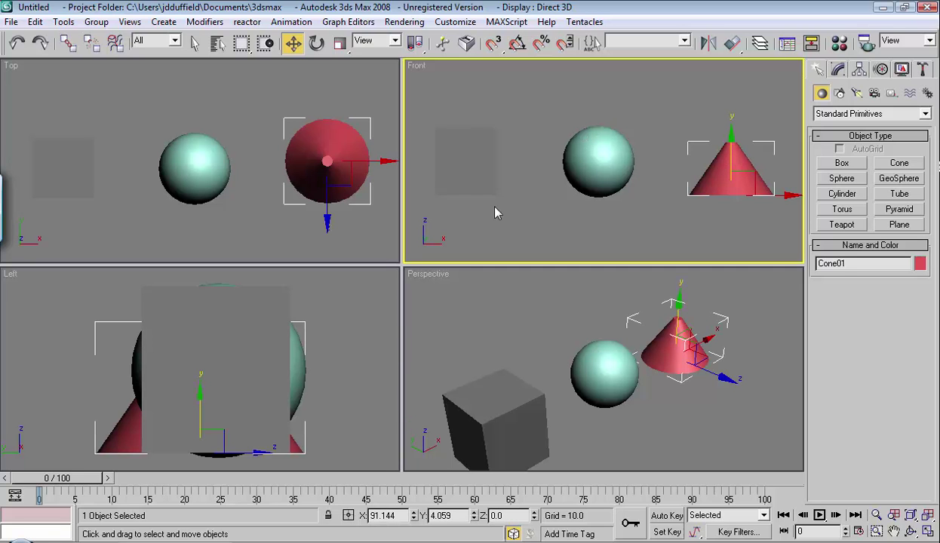
right_click(736, 166)
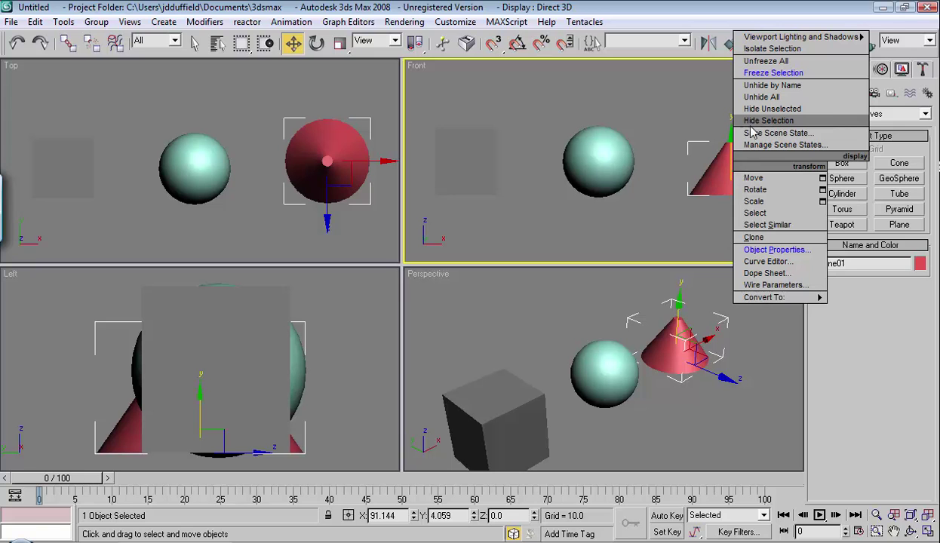
click(777, 121)
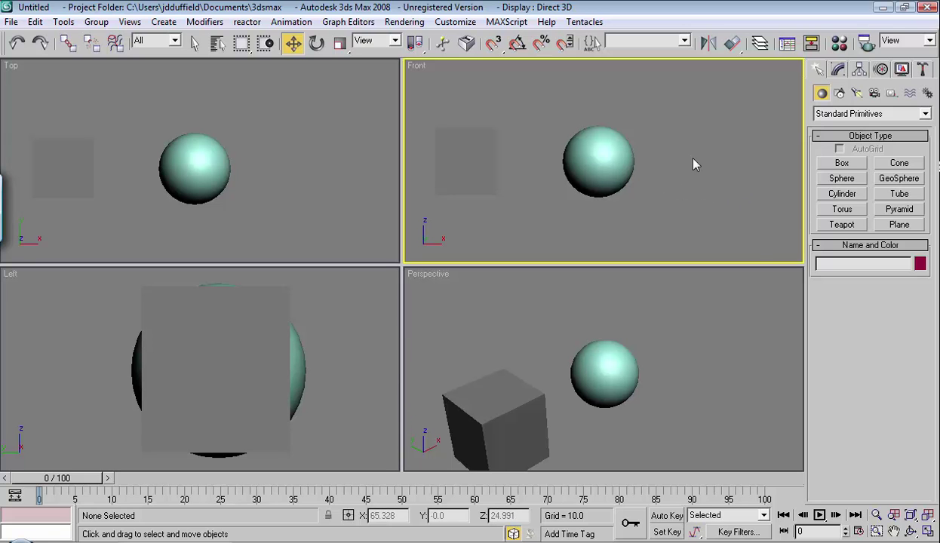
right_click(660, 130)
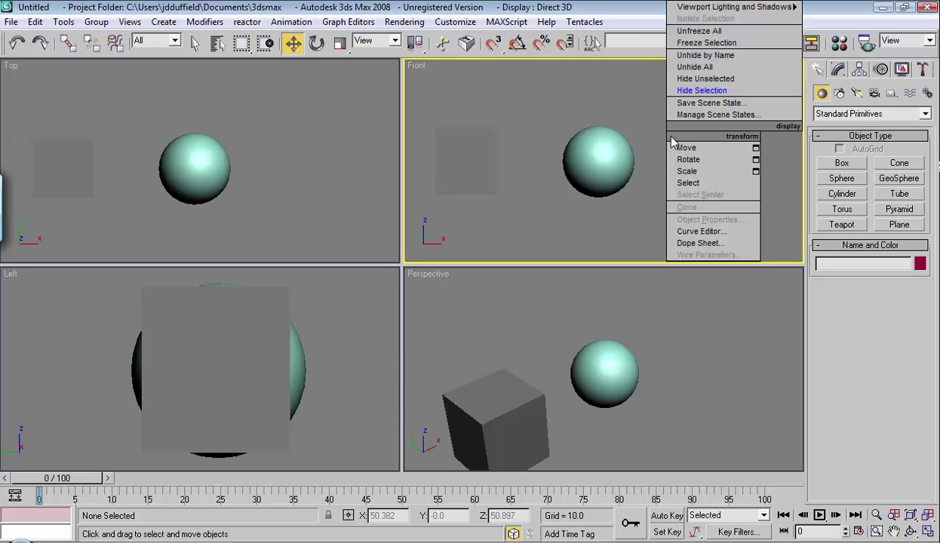
click(696, 67)
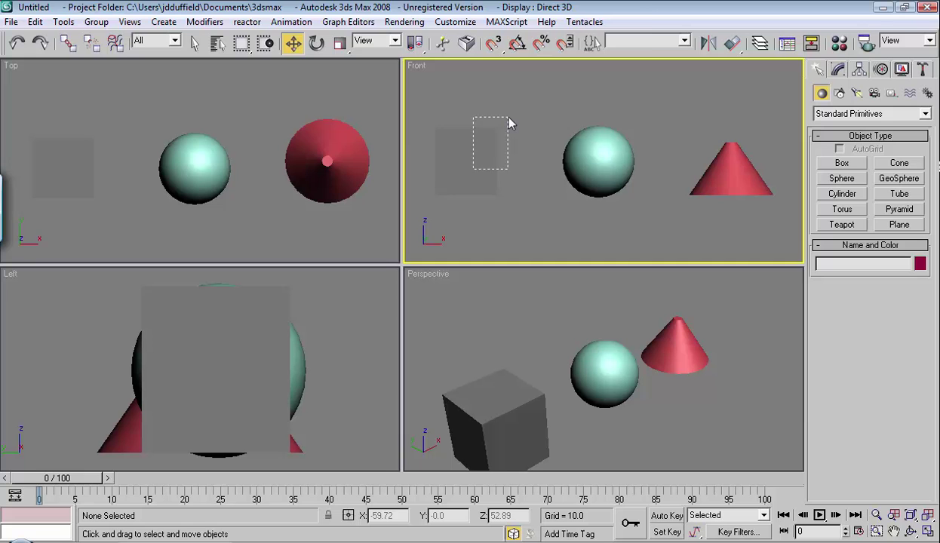
Step: Unfreeze All so the box turns pink, then test-select the box and cone and deselect
right_click(517, 135)
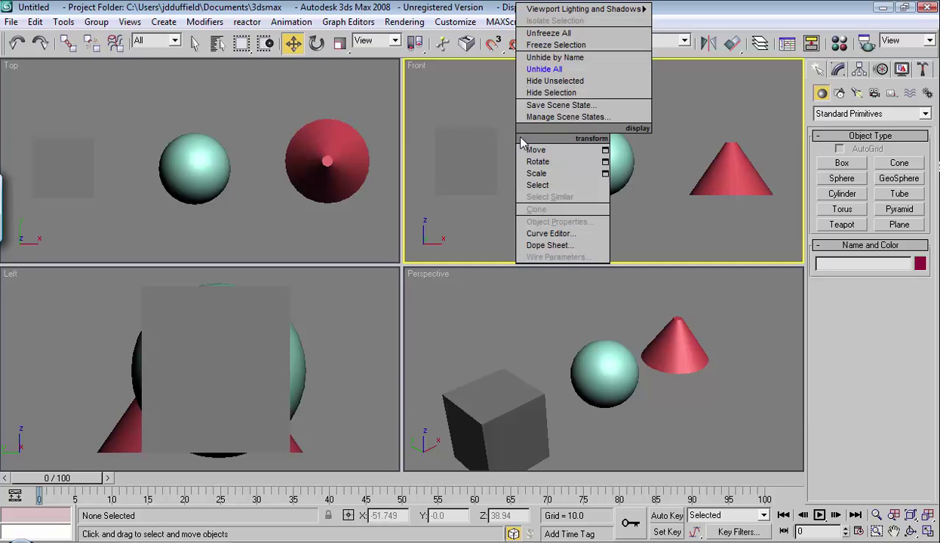
click(558, 33)
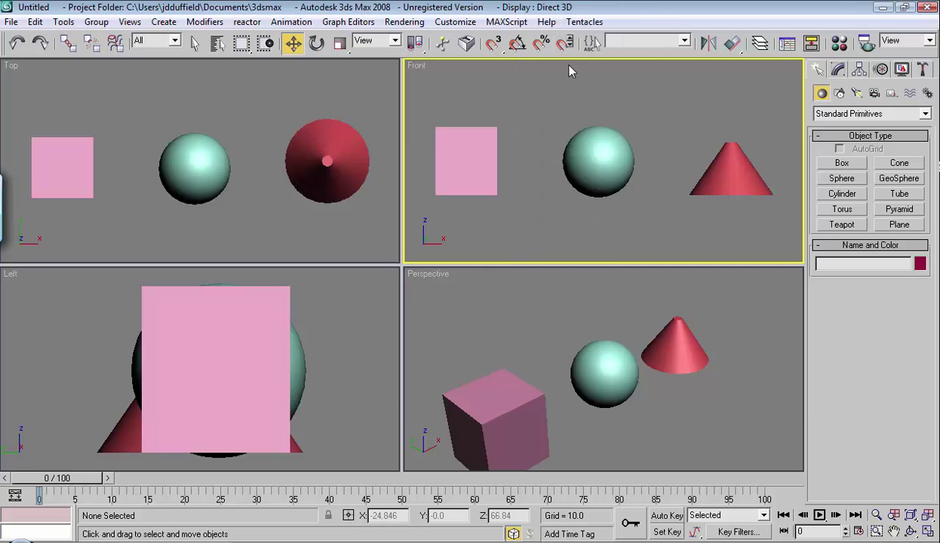
click(469, 159)
click(708, 172)
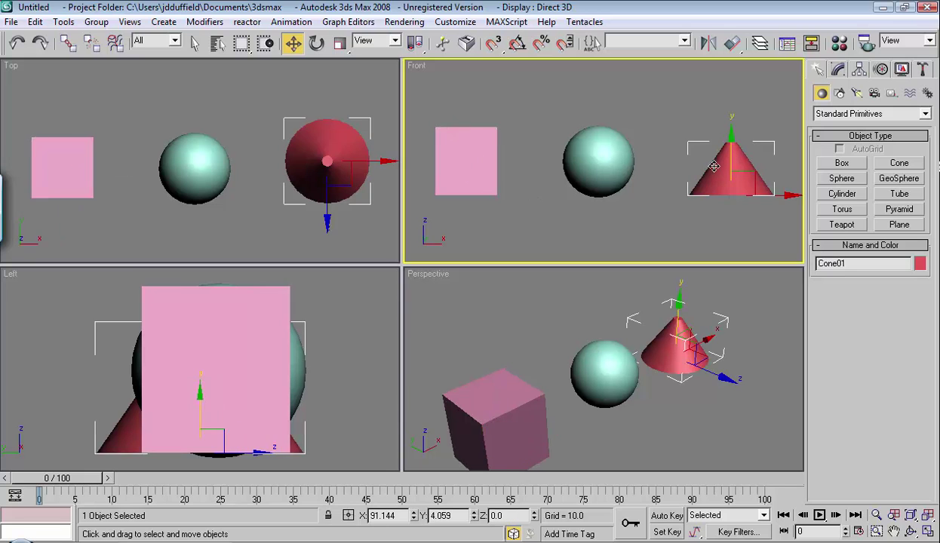
click(632, 112)
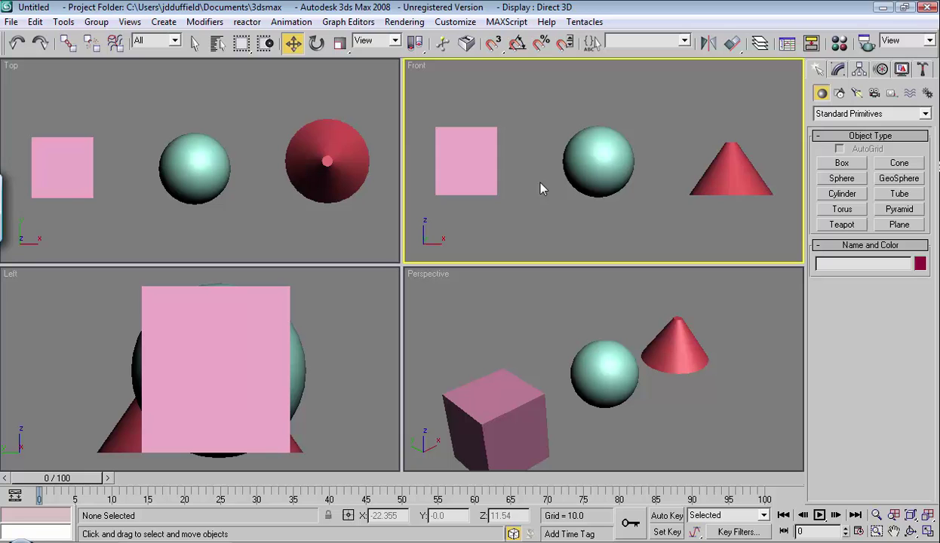
click(595, 165)
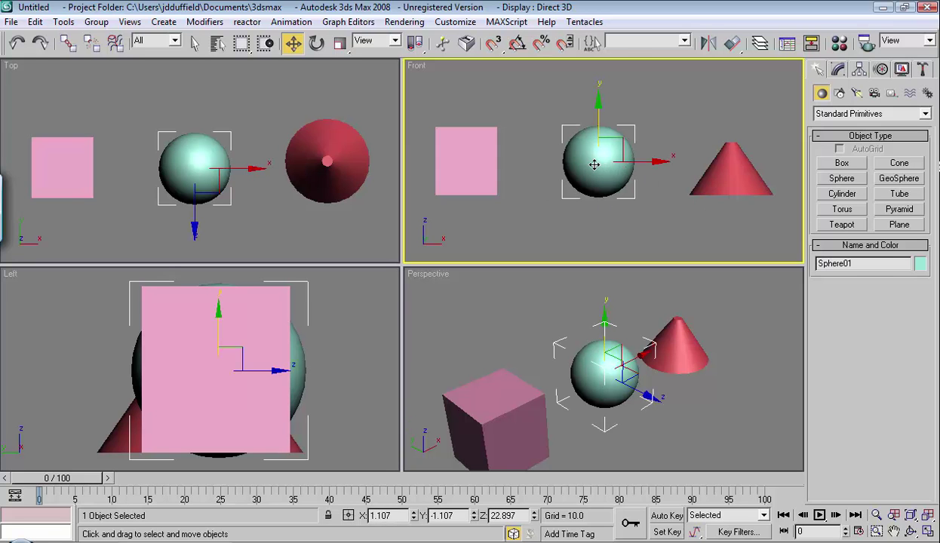
right_click(594, 165)
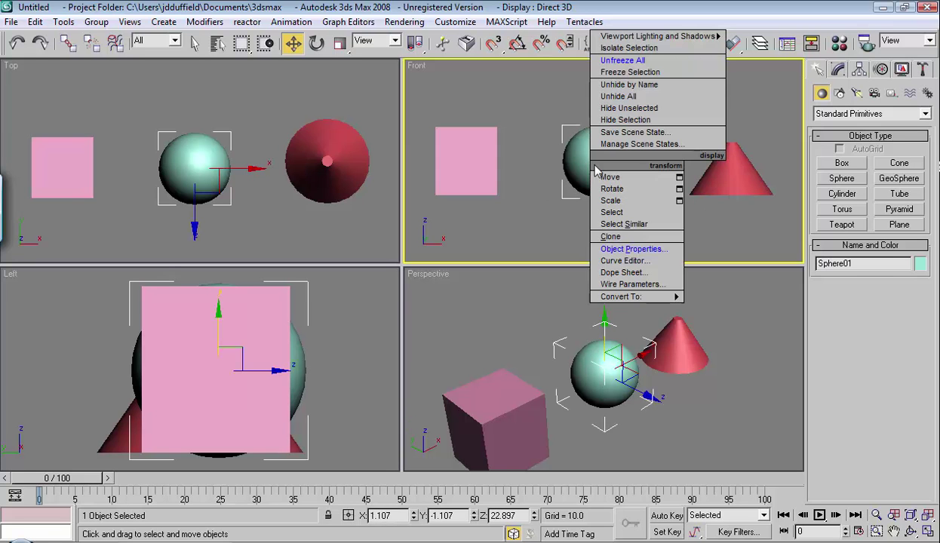
click(647, 114)
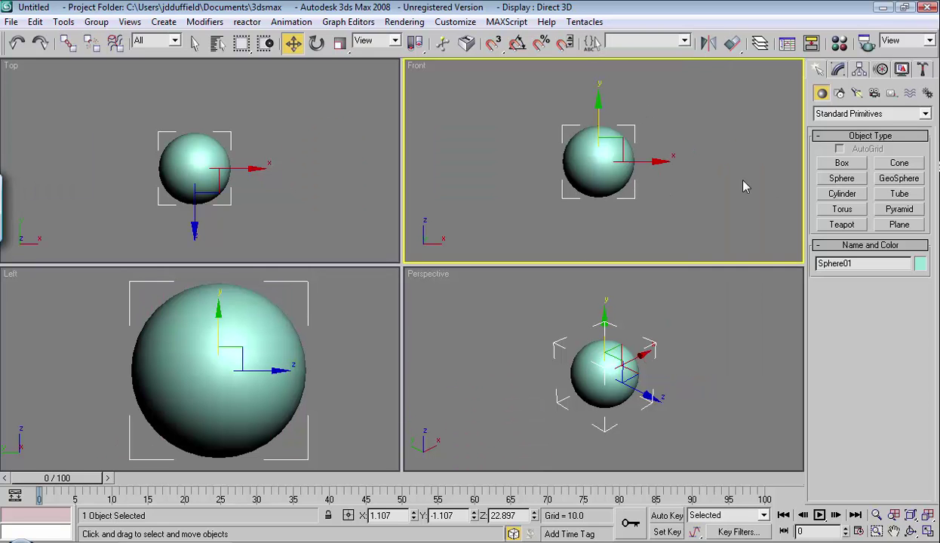
click(697, 166)
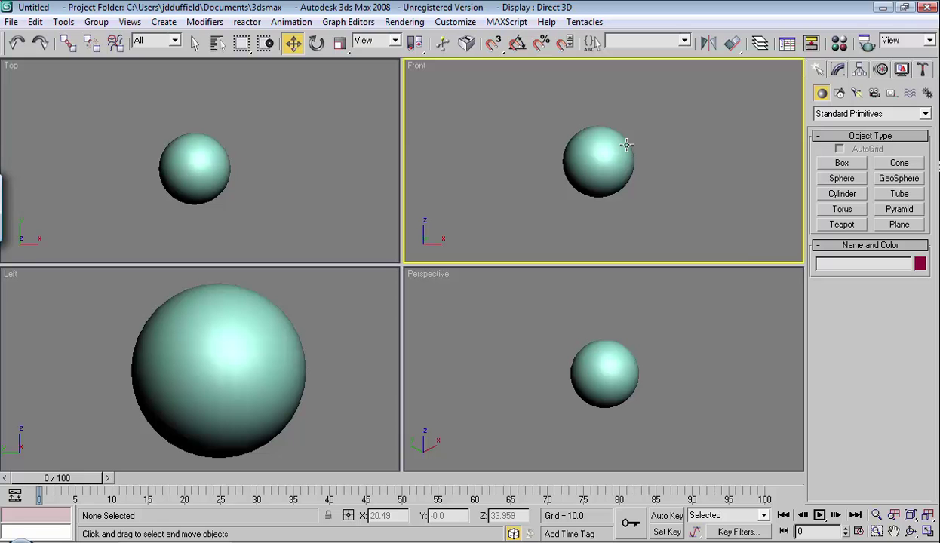
right_click(659, 128)
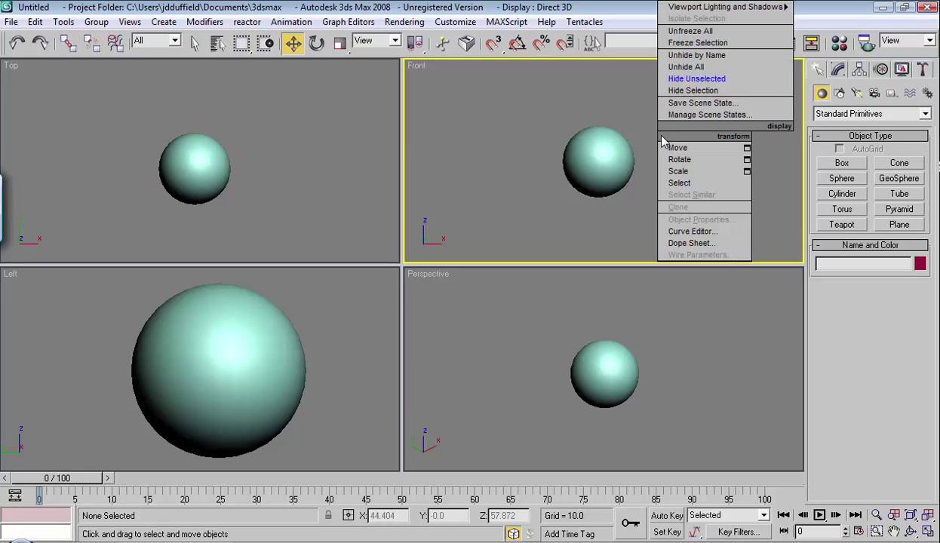
click(697, 69)
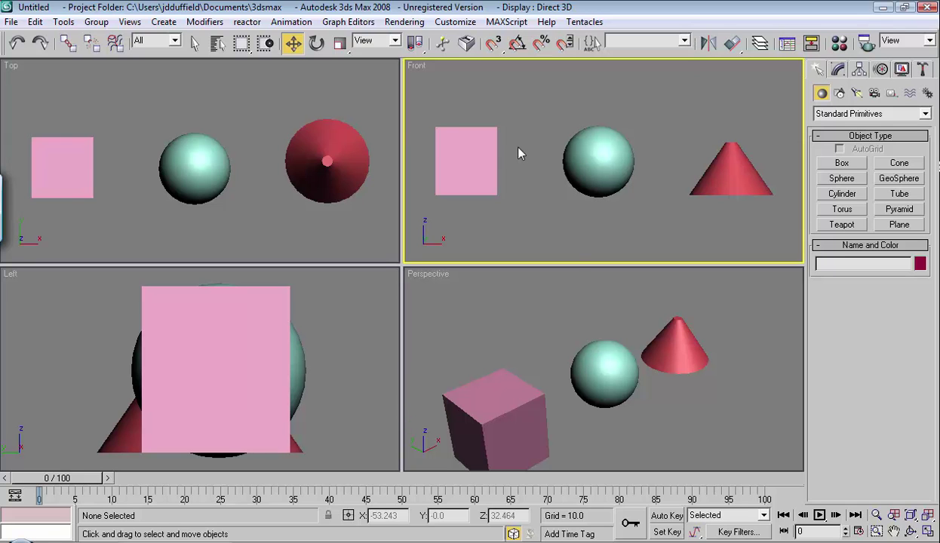
Step: Freeze the pink box so it turns grey, then Unfreeze All
click(489, 148)
right_click(491, 155)
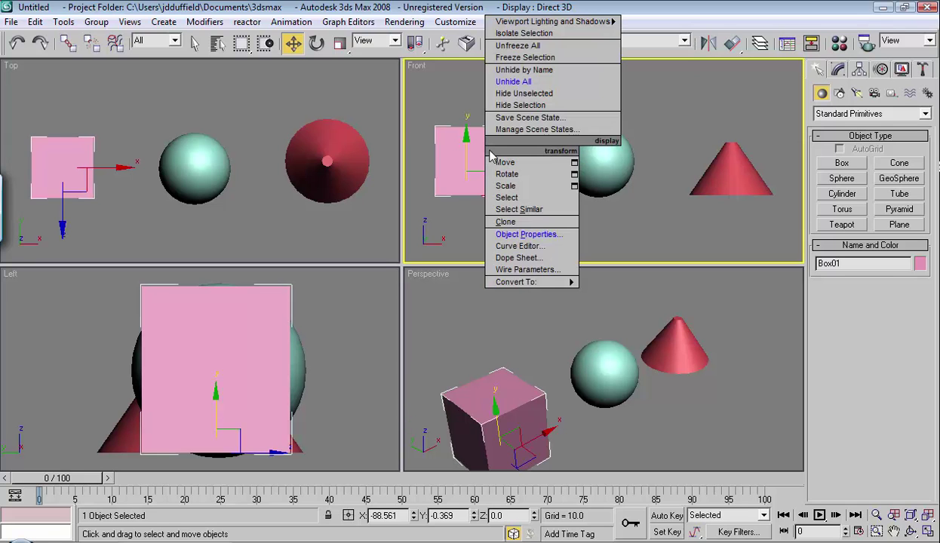
click(546, 58)
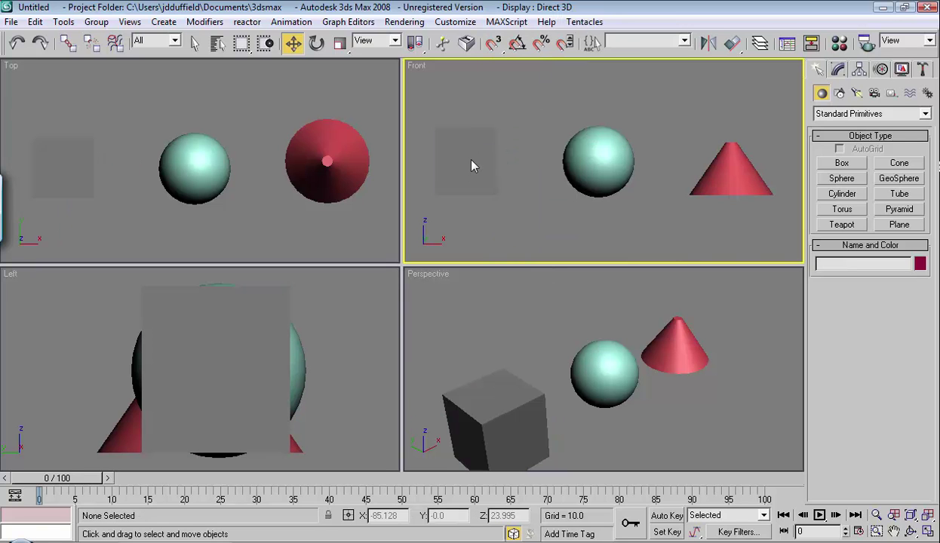
right_click(472, 165)
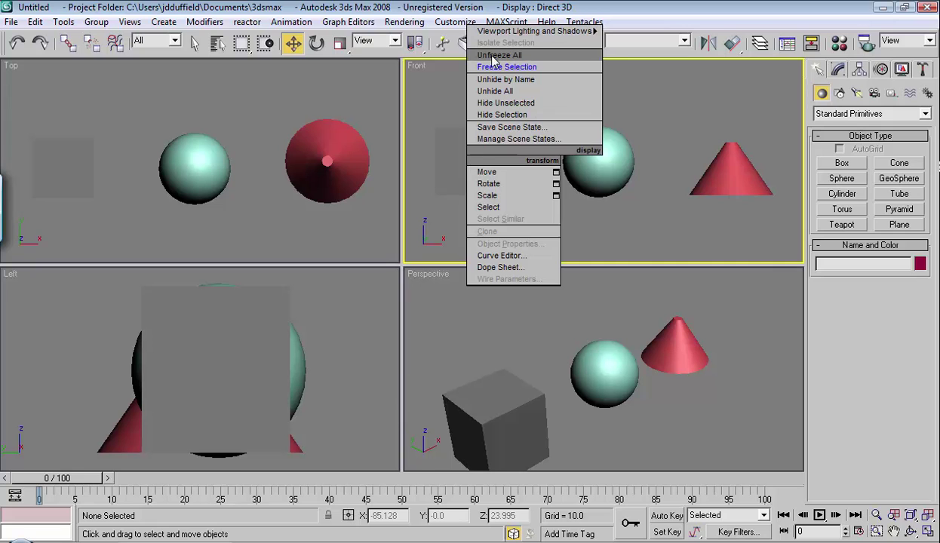
click(526, 56)
Step: In Box01's Object Properties, uncheck Show Frozen in Gray and confirm
click(478, 157)
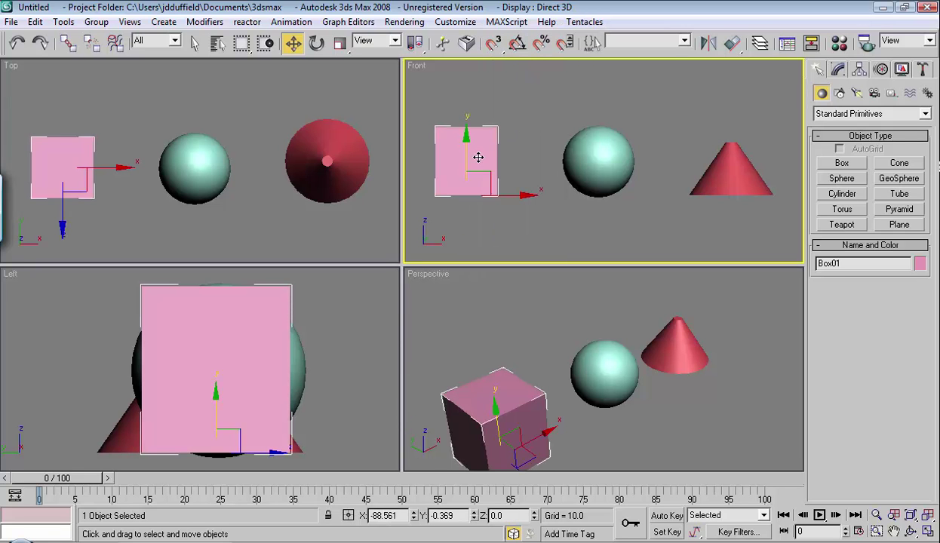
right_click(478, 148)
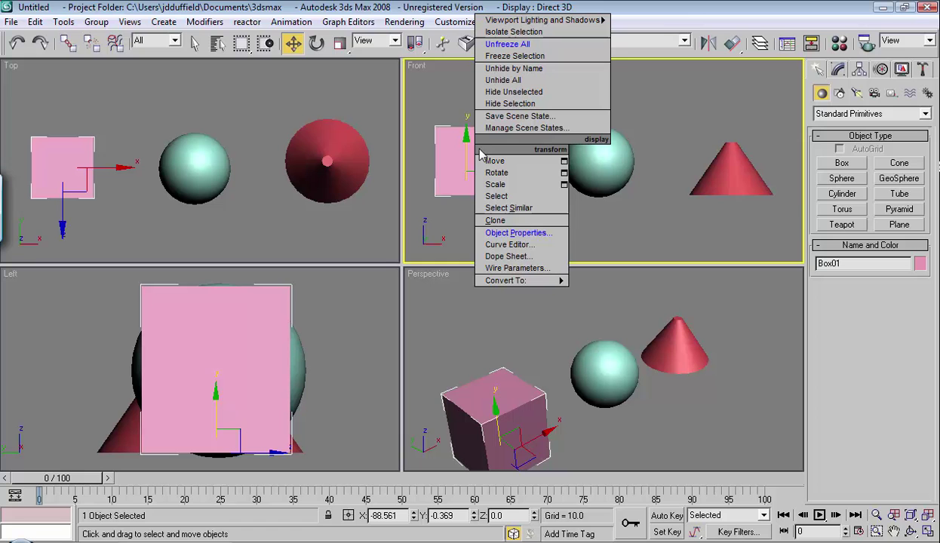
click(537, 235)
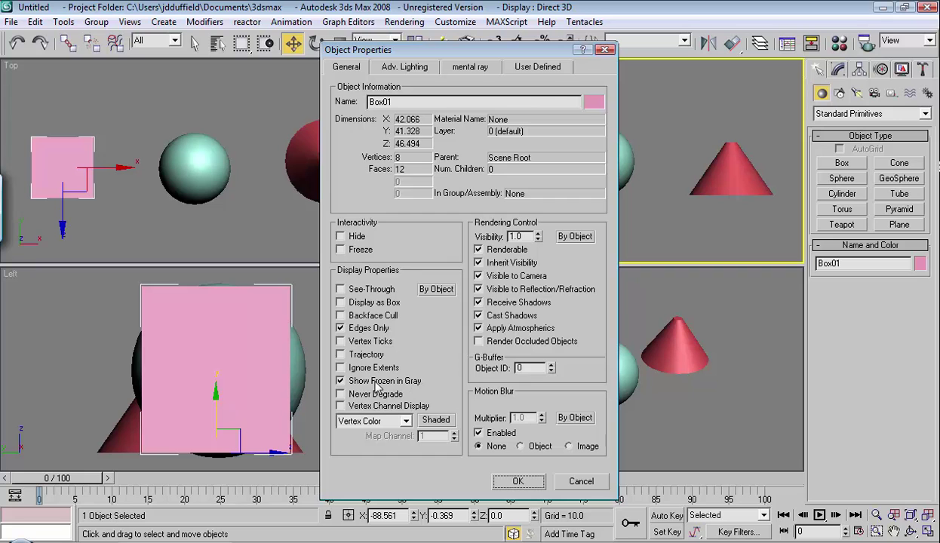
click(516, 481)
Step: Freeze the box to confirm it stays pink, Unfreeze All, then open its quad menu
right_click(472, 133)
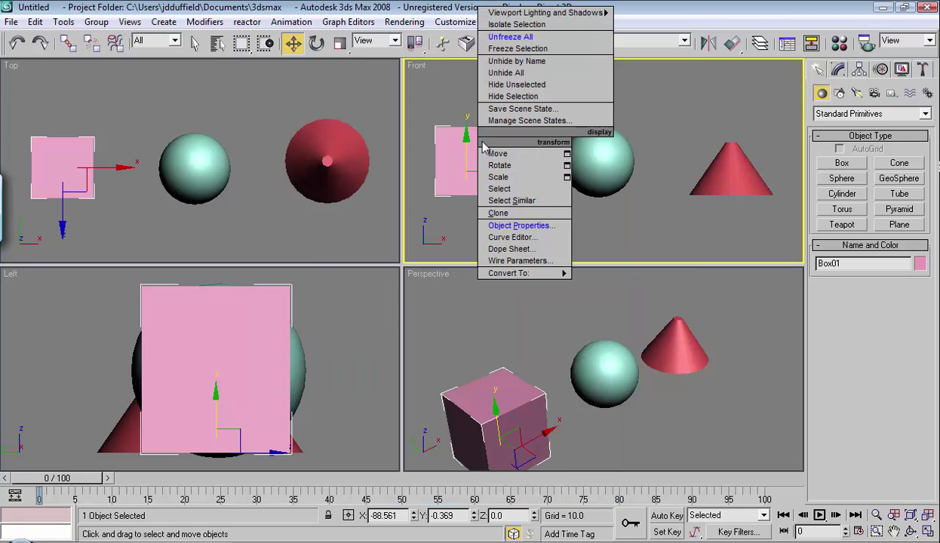
click(513, 48)
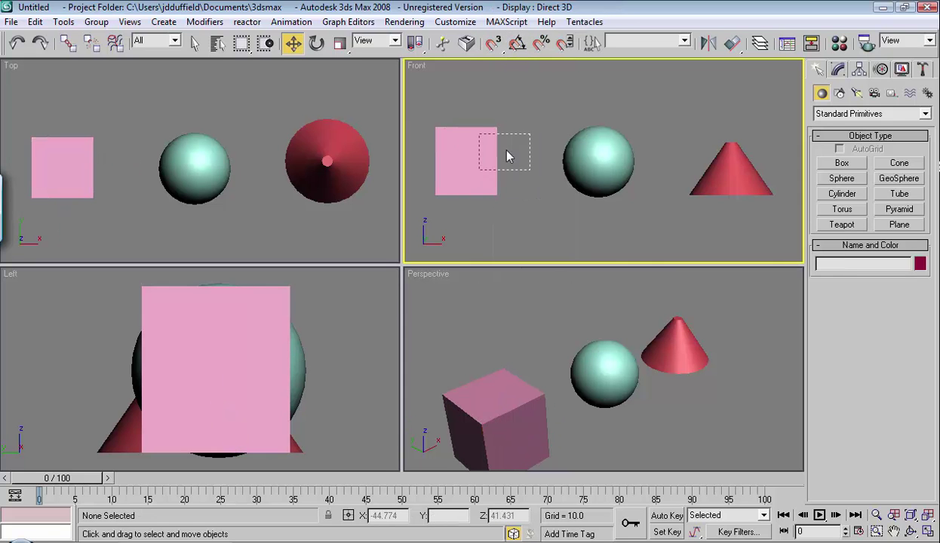
right_click(463, 153)
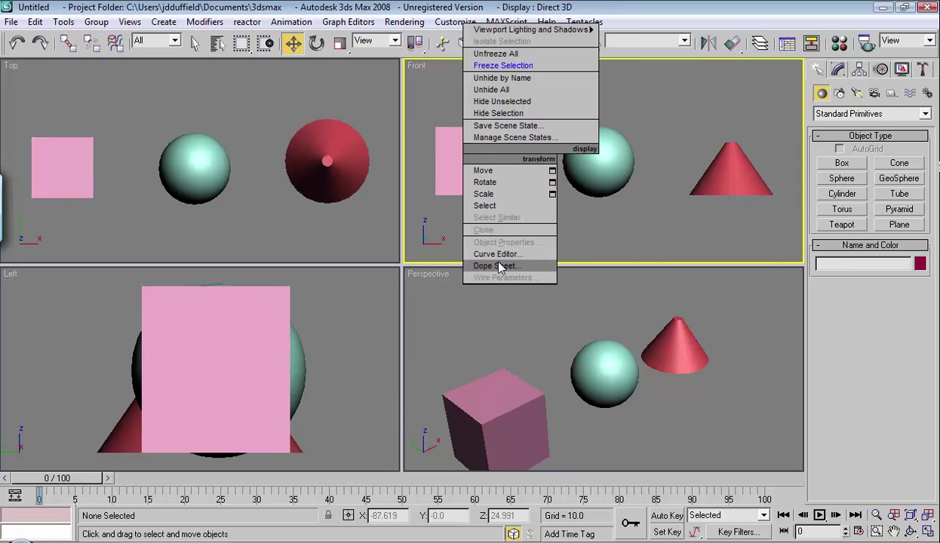
click(485, 54)
right_click(467, 146)
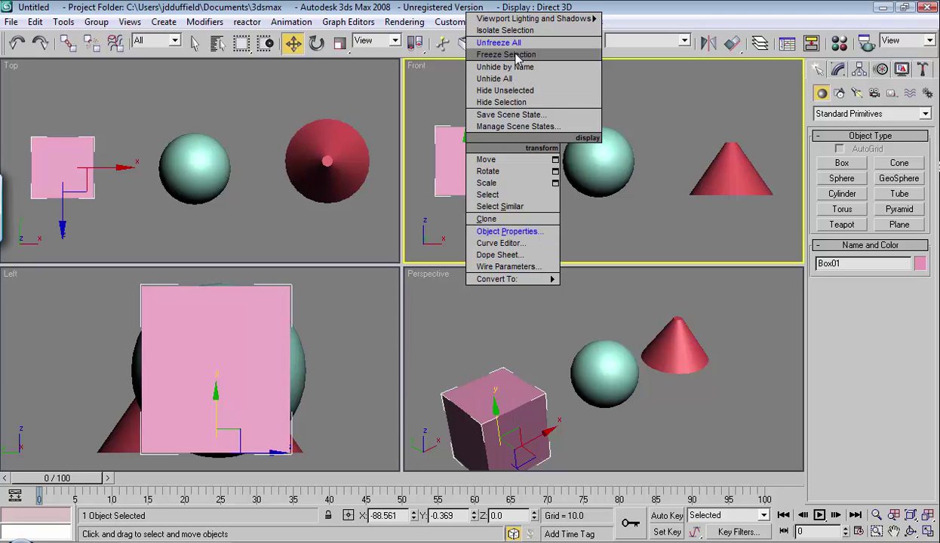
Step: Turn Show Frozen in Gray back on in Box01's Object Properties
click(507, 231)
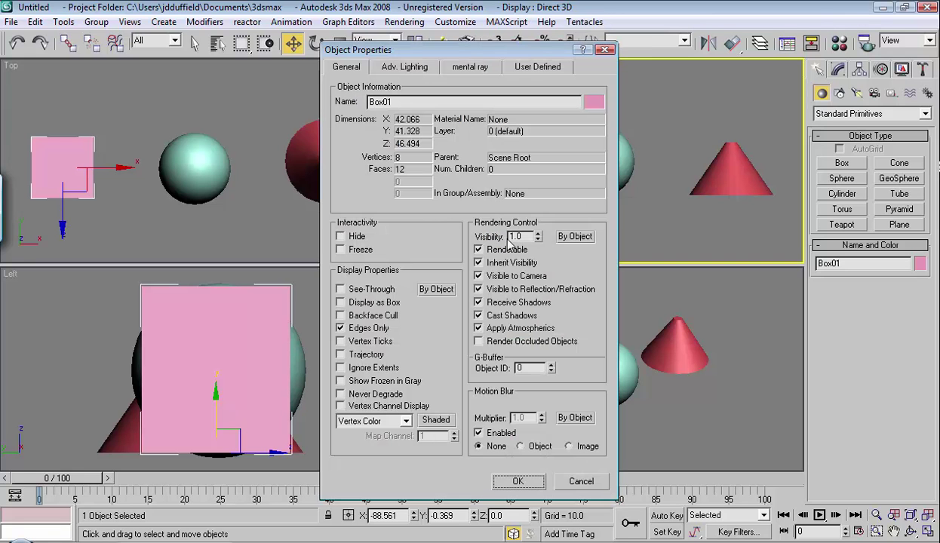
click(340, 381)
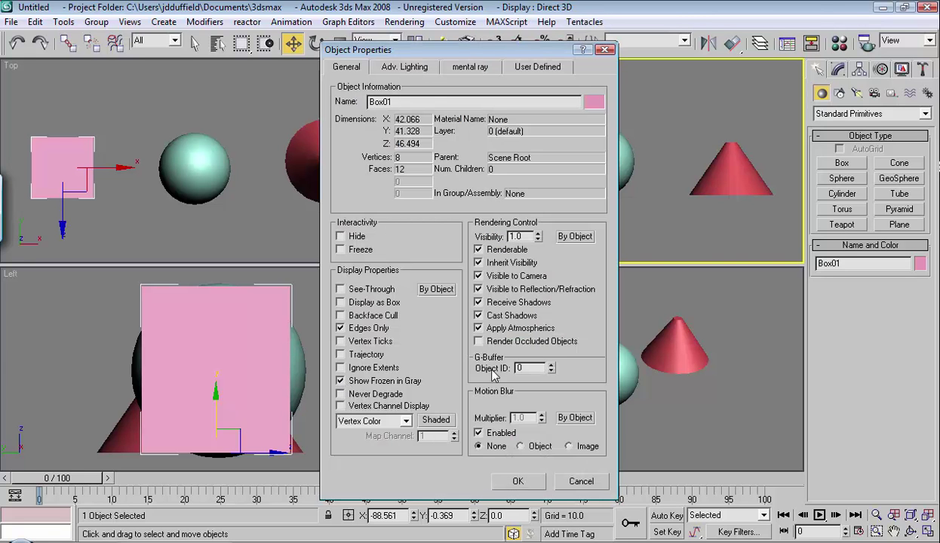
click(518, 481)
click(528, 219)
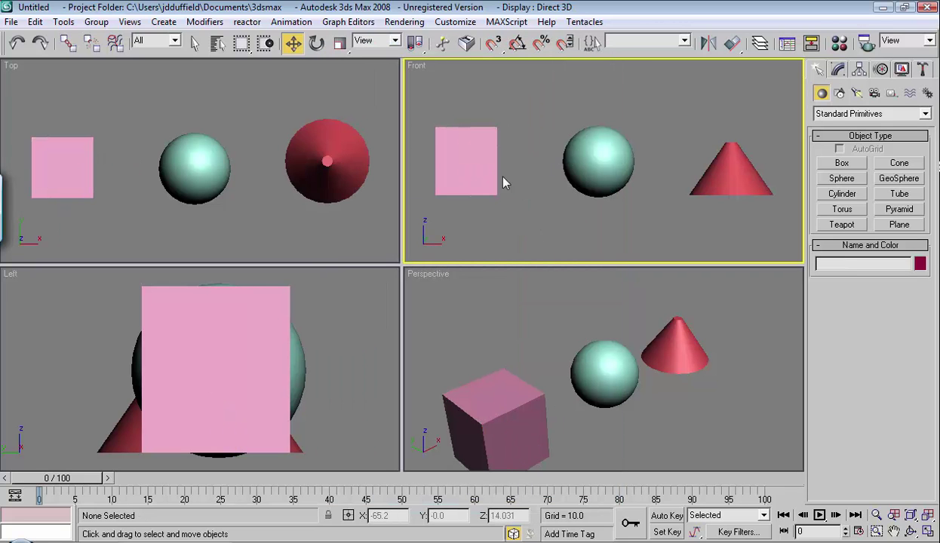
Step: Enable See-Through in Box01's Object Properties so the box shows translucent
click(464, 152)
right_click(464, 152)
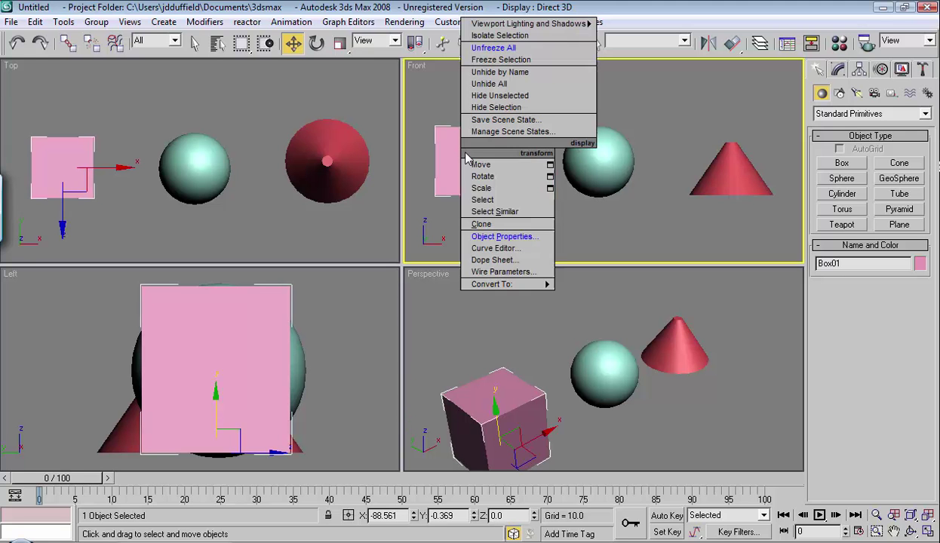
click(498, 237)
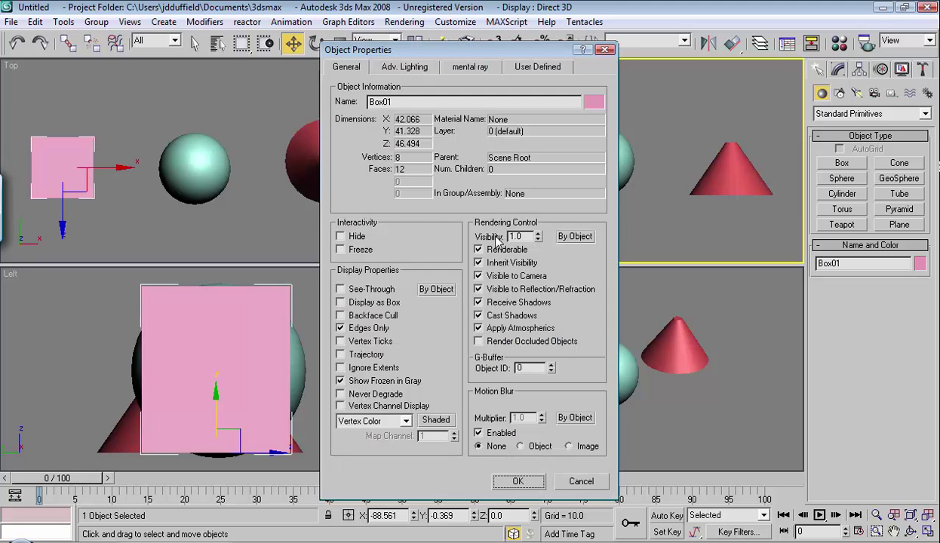
click(340, 289)
click(517, 481)
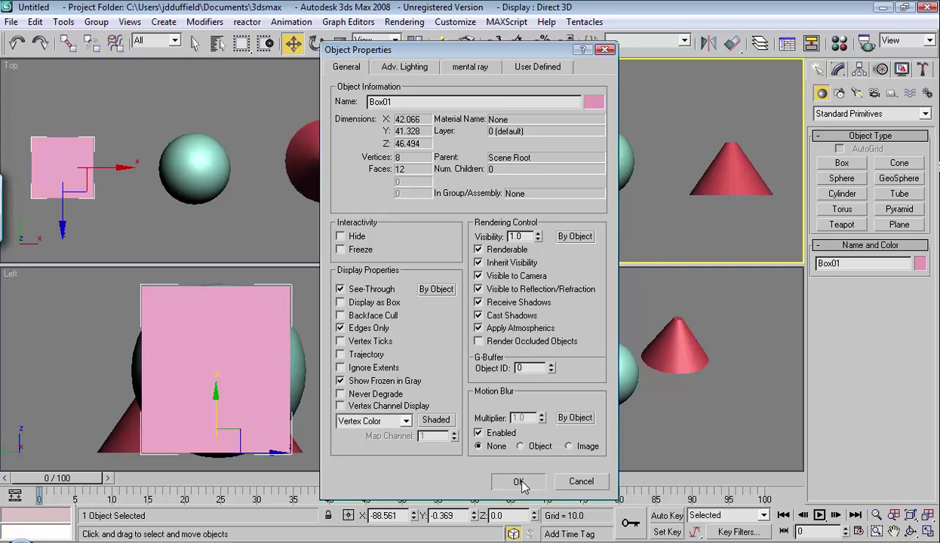
Step: Move the sphere out of the box toward the cone
click(528, 138)
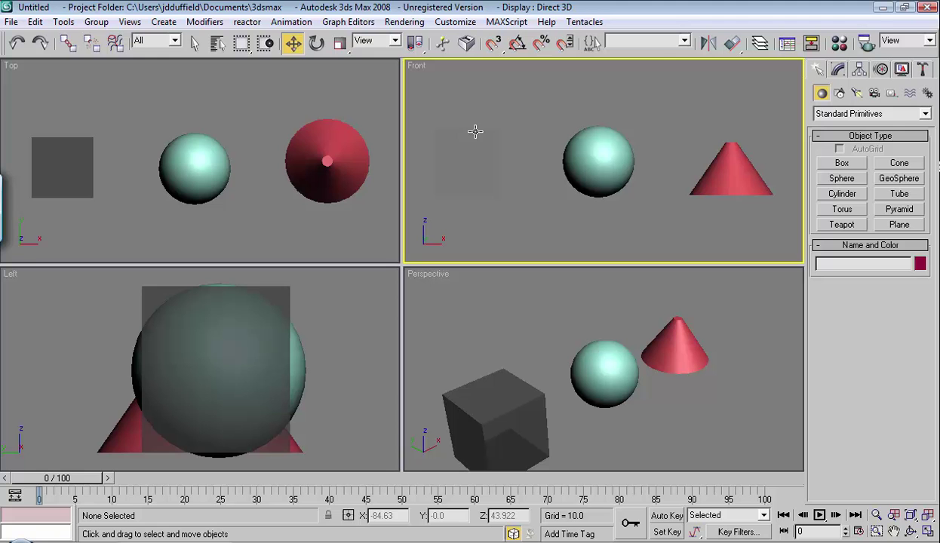
click(578, 162)
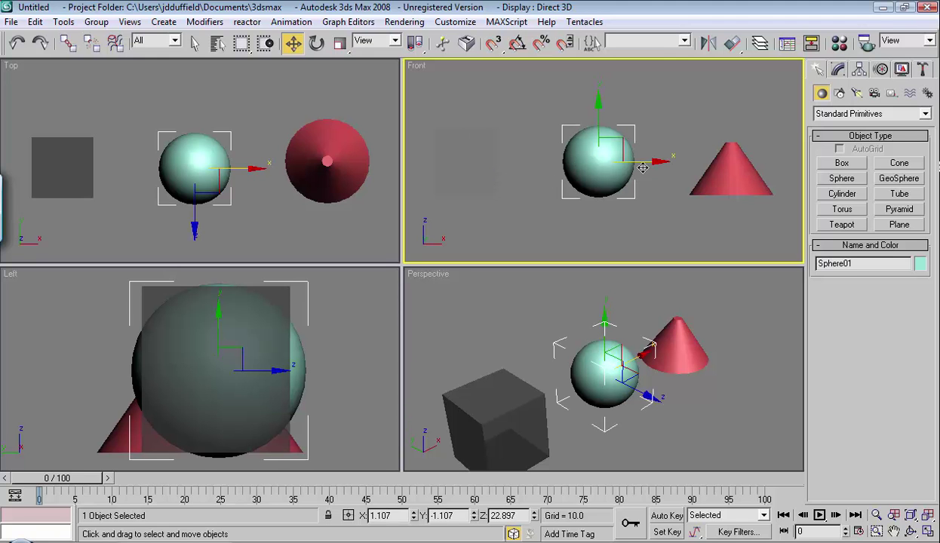
mouse_move(642, 158)
mouse_down()
mouse_move(498, 150)
mouse_move(652, 150)
mouse_up()
Step: Freeze the box with Freeze Selection so it shows dark grey
click(464, 146)
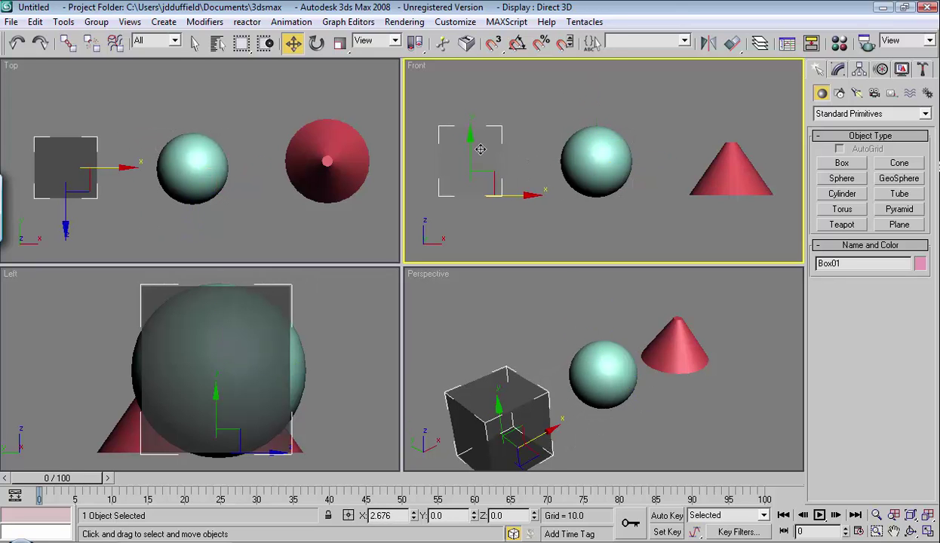
right_click(469, 147)
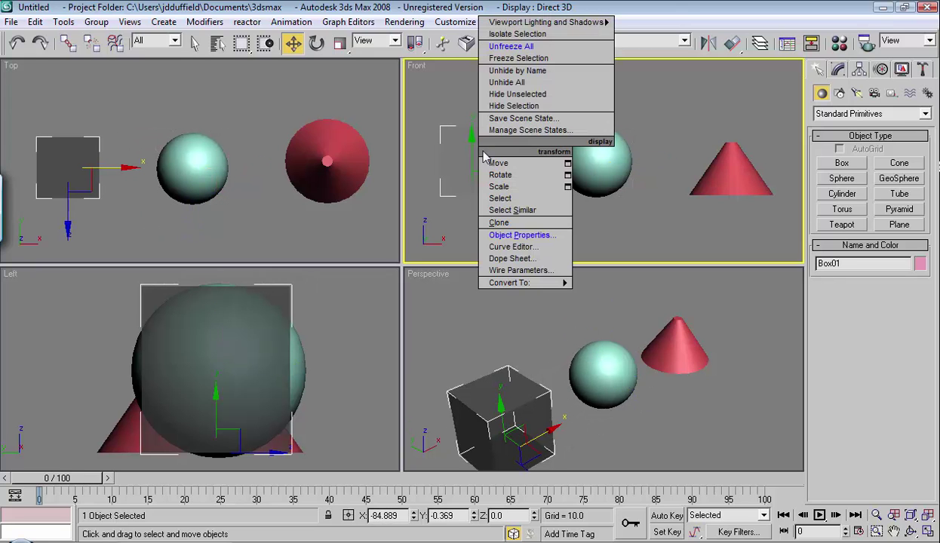
click(510, 59)
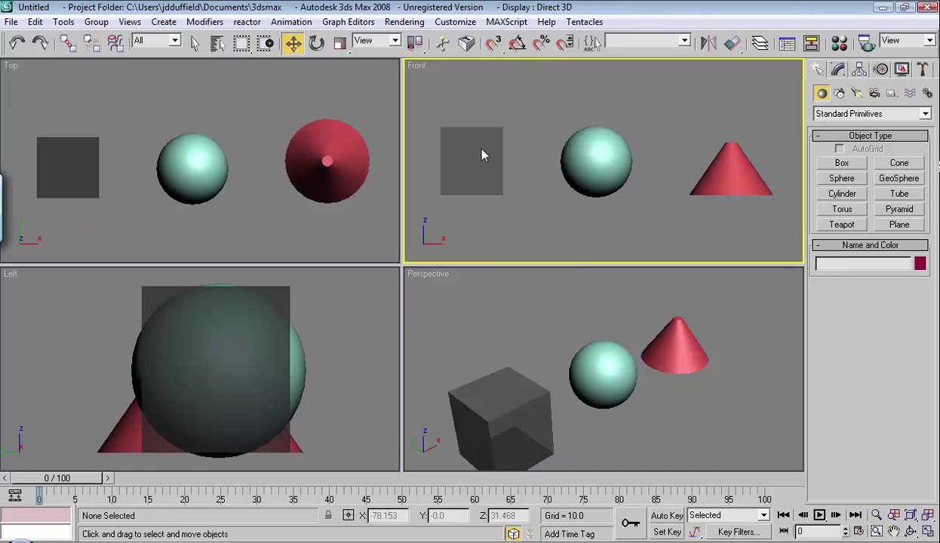
click(597, 152)
drag(634, 160, 526, 157)
right_click(453, 165)
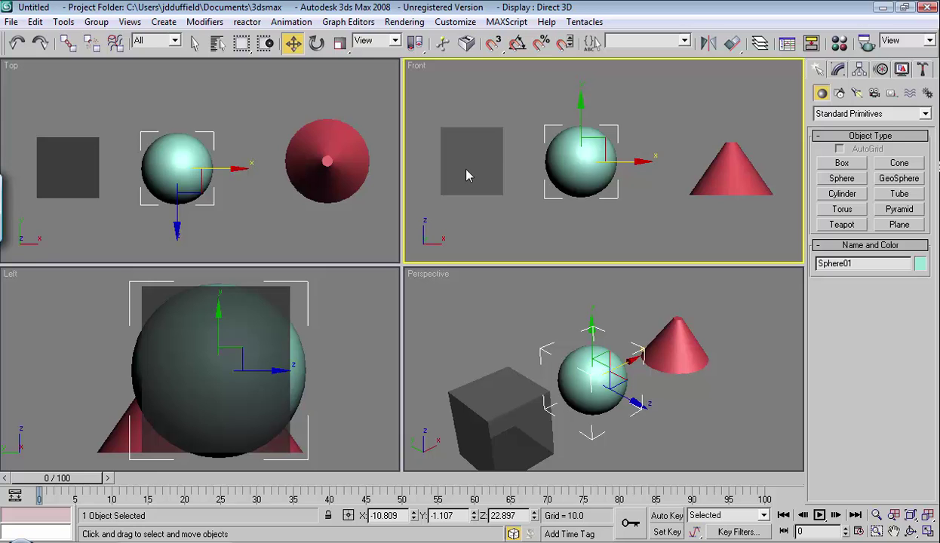
click(454, 165)
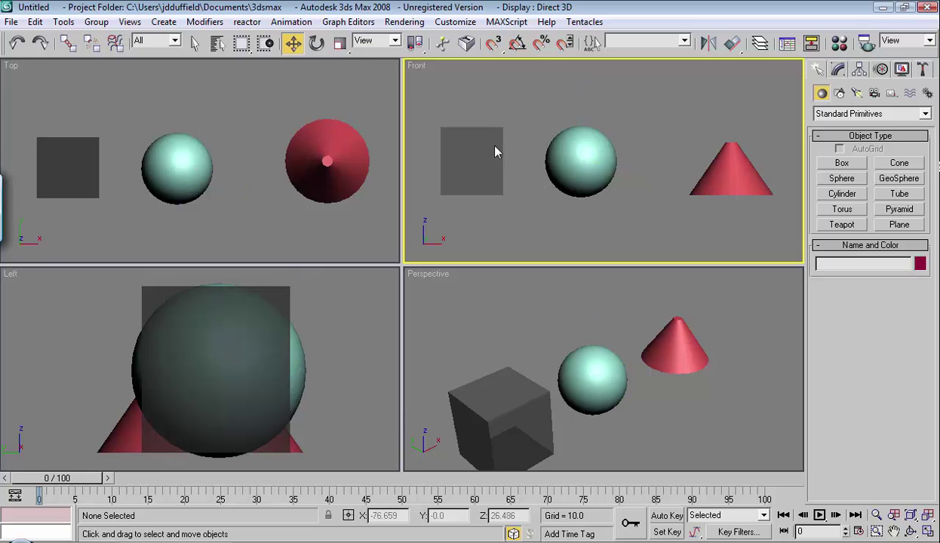
click(574, 172)
drag(639, 163, 533, 166)
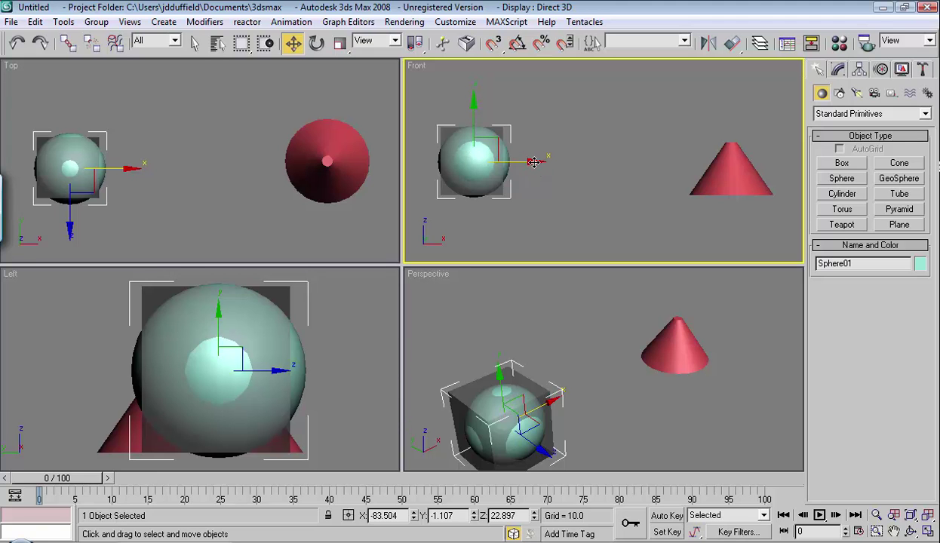
mouse_move(533, 162)
mouse_down()
mouse_move(609, 160)
mouse_move(527, 157)
mouse_move(600, 155)
mouse_move(535, 160)
mouse_up()
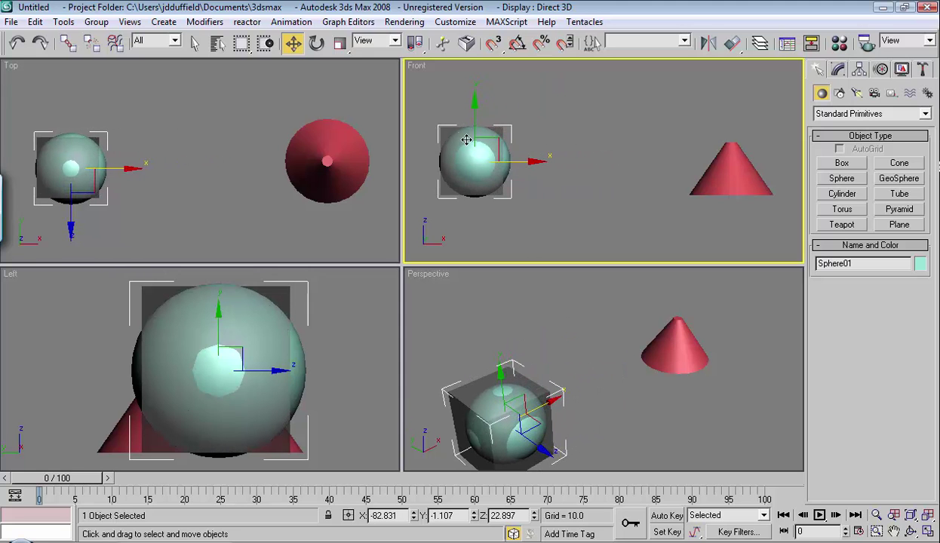
key(ctrl+d)
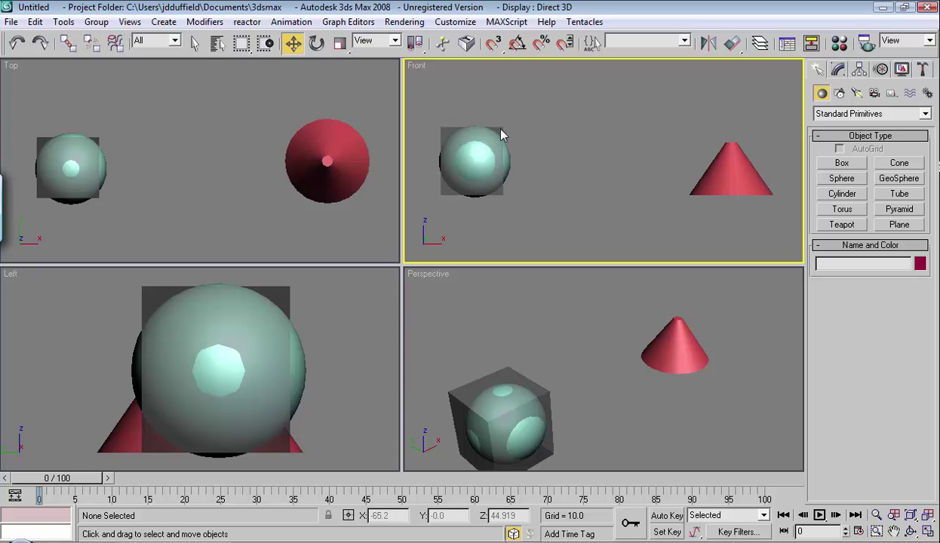
click(485, 154)
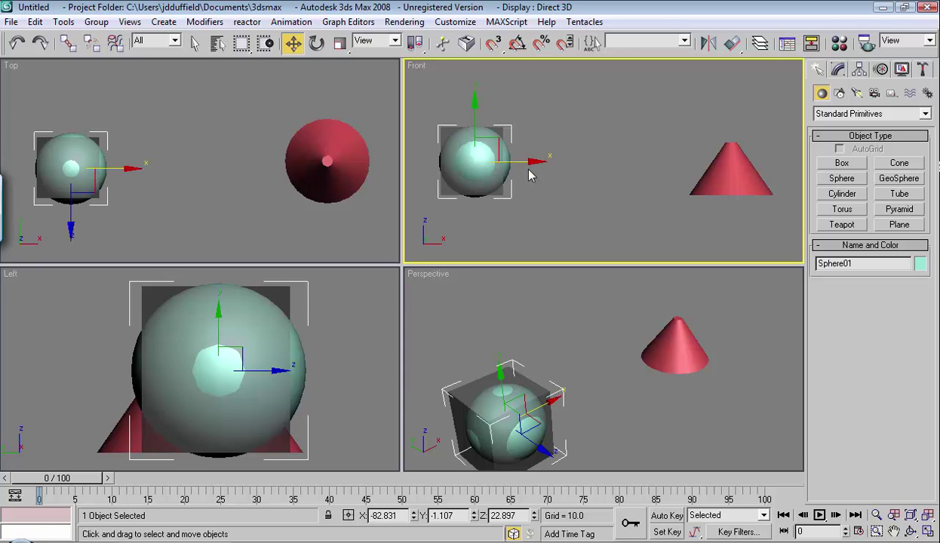
drag(533, 165, 664, 162)
click(540, 102)
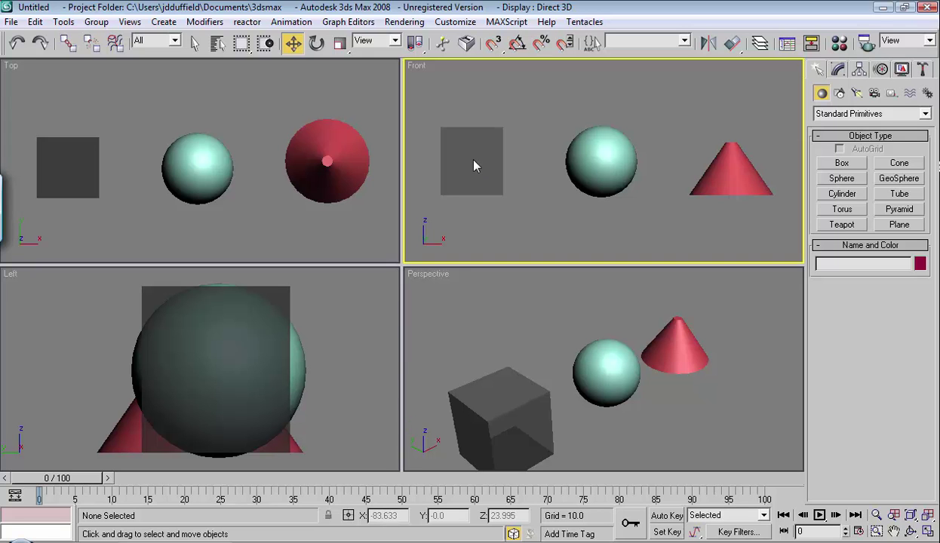
Step: Unfreeze all frozen objects from the quad menu
right_click(523, 139)
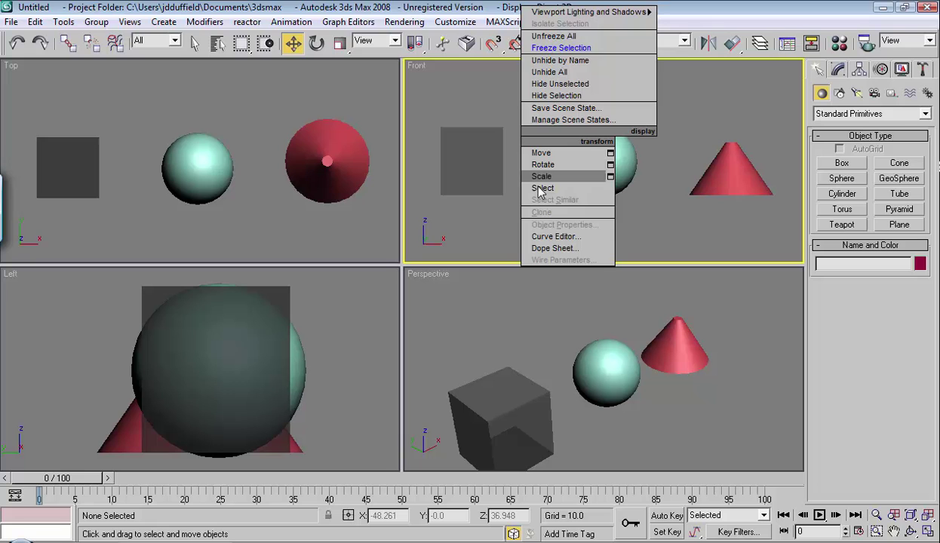
click(559, 36)
right_click(537, 141)
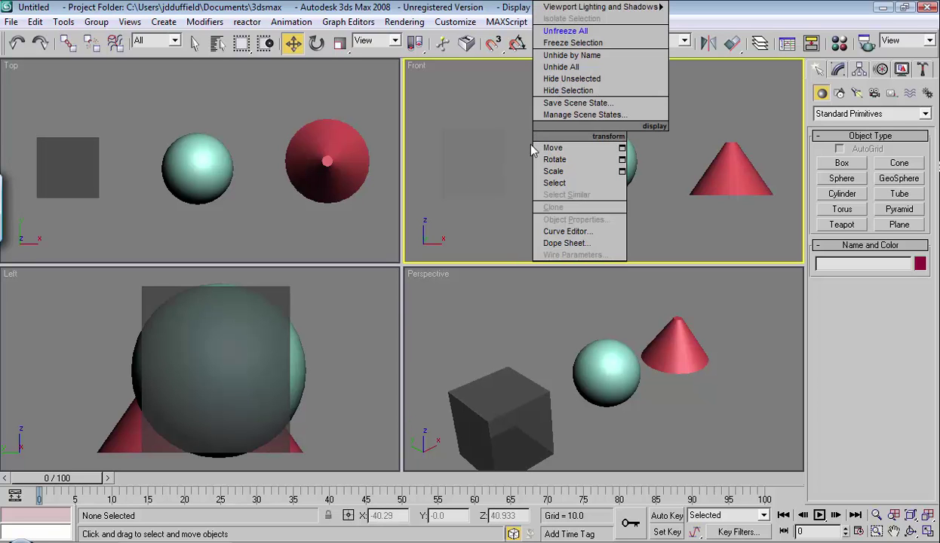
click(467, 140)
Step: Uncheck See-Through in Box01's Object Properties so it shows solid pink
click(467, 140)
right_click(484, 157)
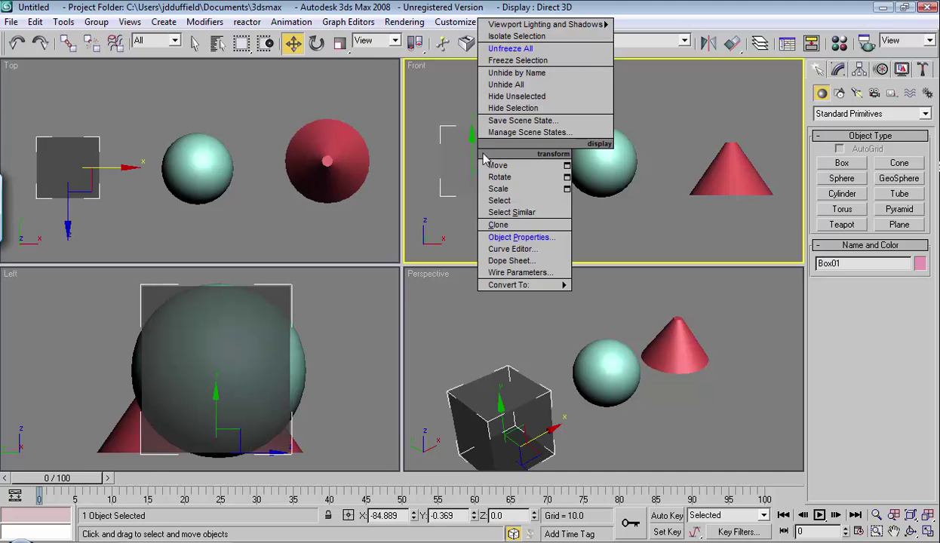
click(514, 237)
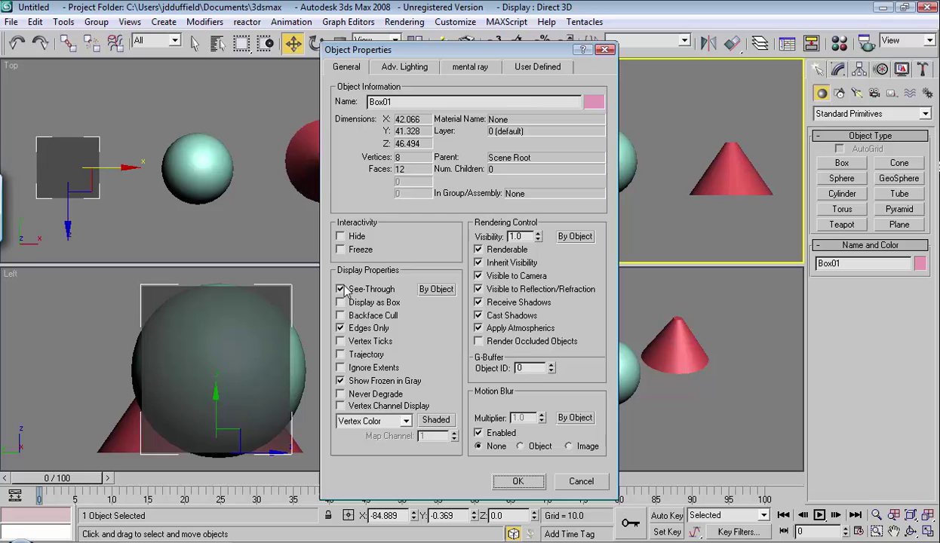
click(340, 290)
click(516, 480)
click(529, 141)
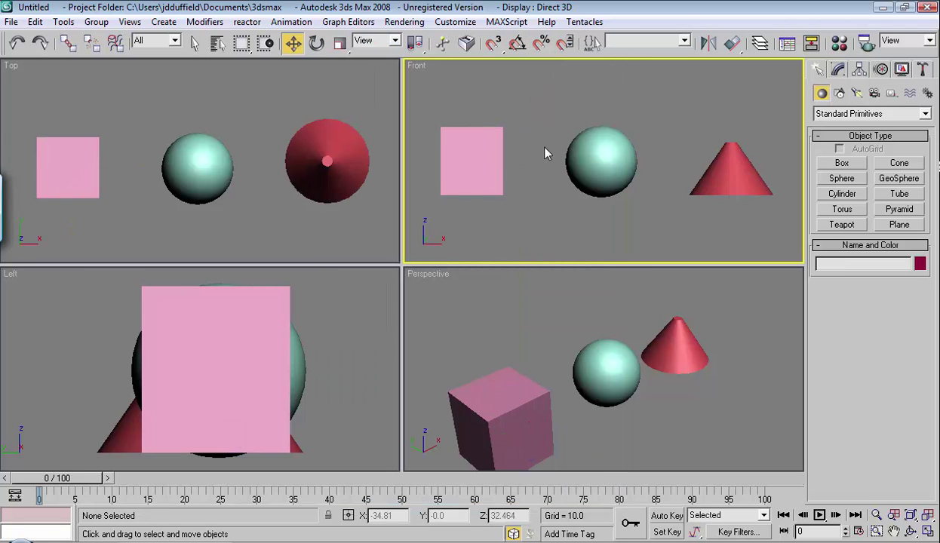